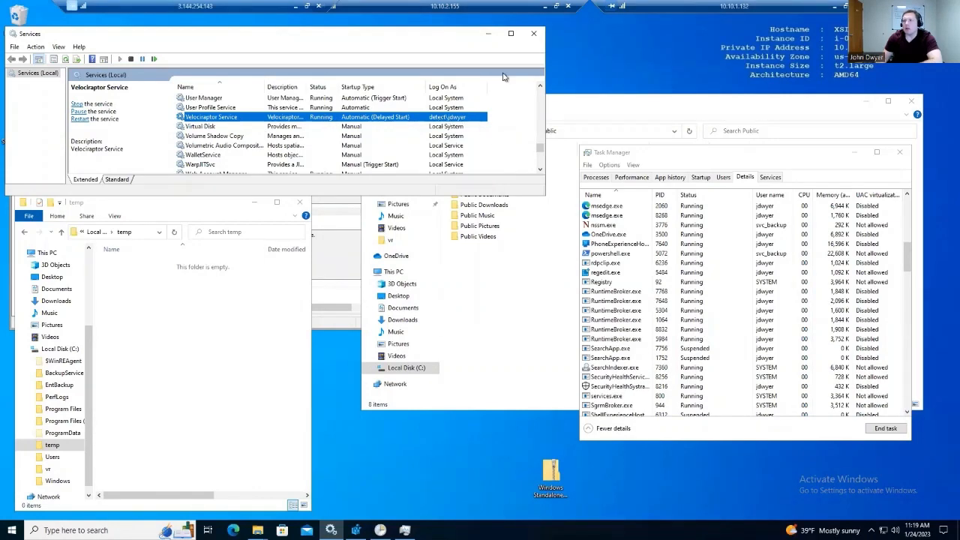
Minimize the Services window and switch to the Velociraptor hunts page in the 10.10.2.155 remote session
click(488, 34)
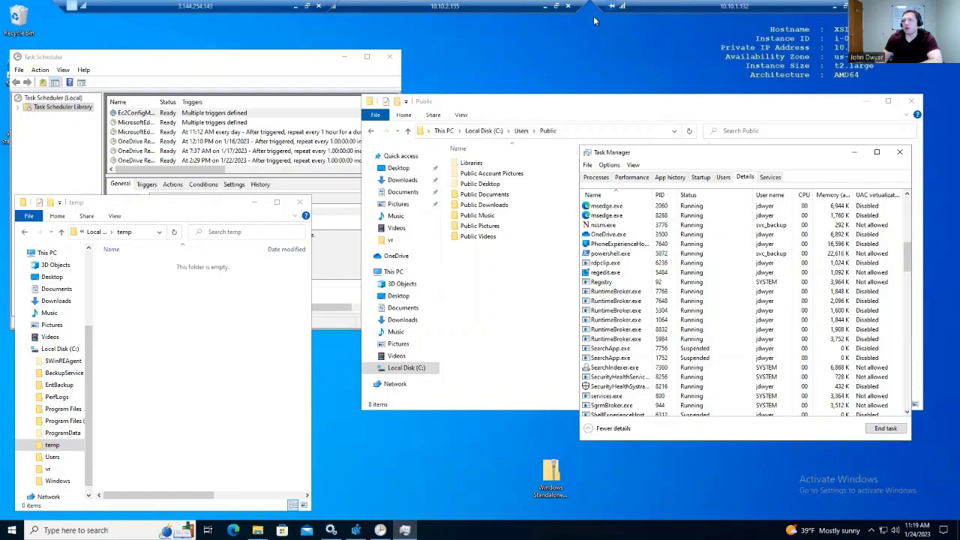
click(546, 7)
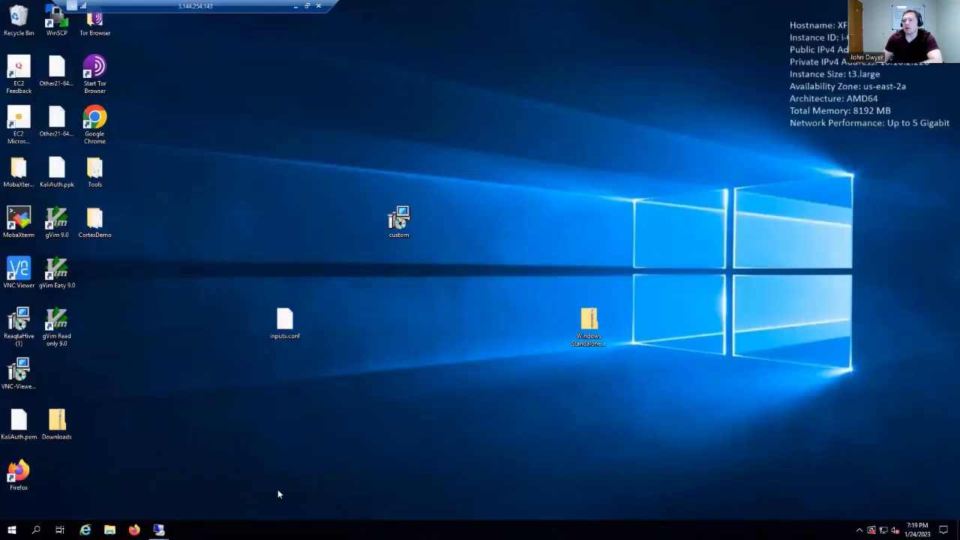
mouse_move(159, 530)
click(114, 500)
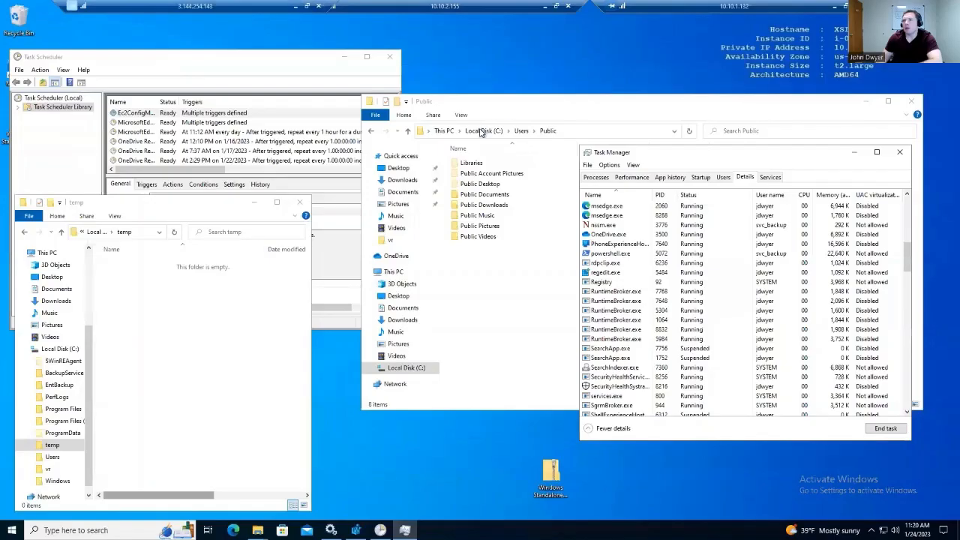
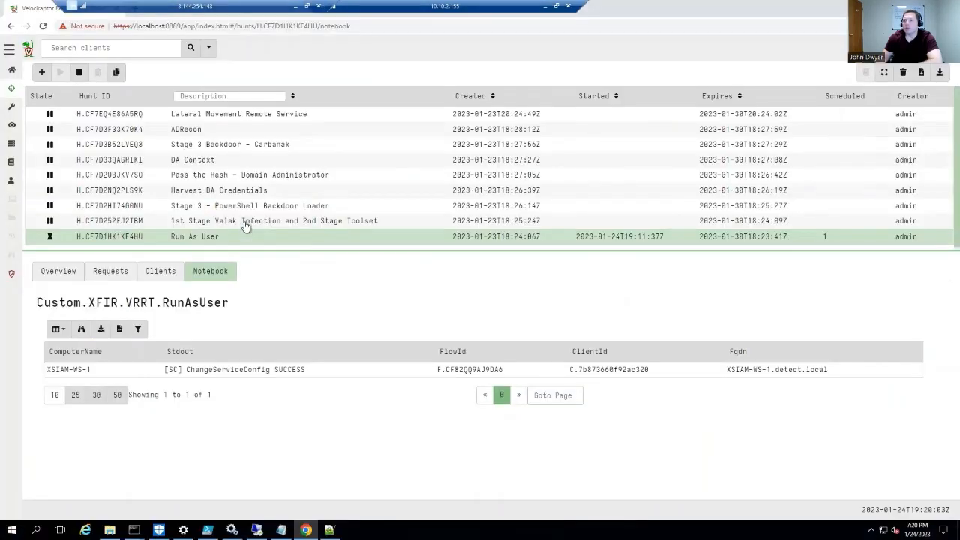
Run the paused "1st Stage Valak Infection and 2nd Stage Toolset" hunt and show its overview
click(243, 222)
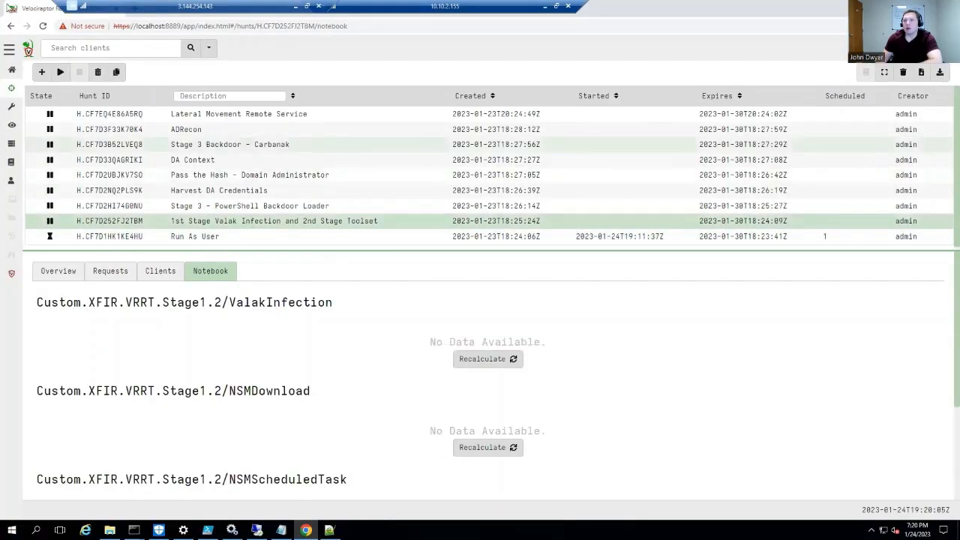
click(63, 77)
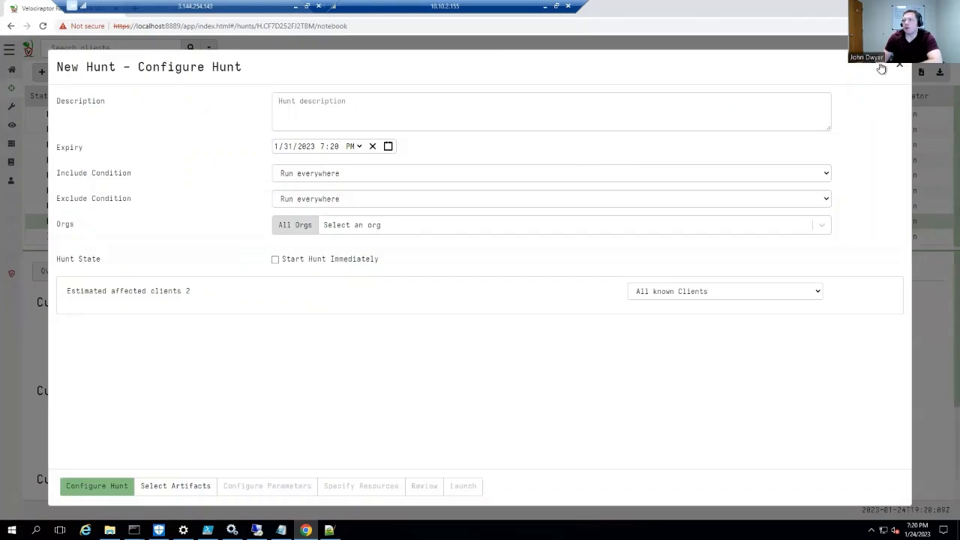
click(900, 64)
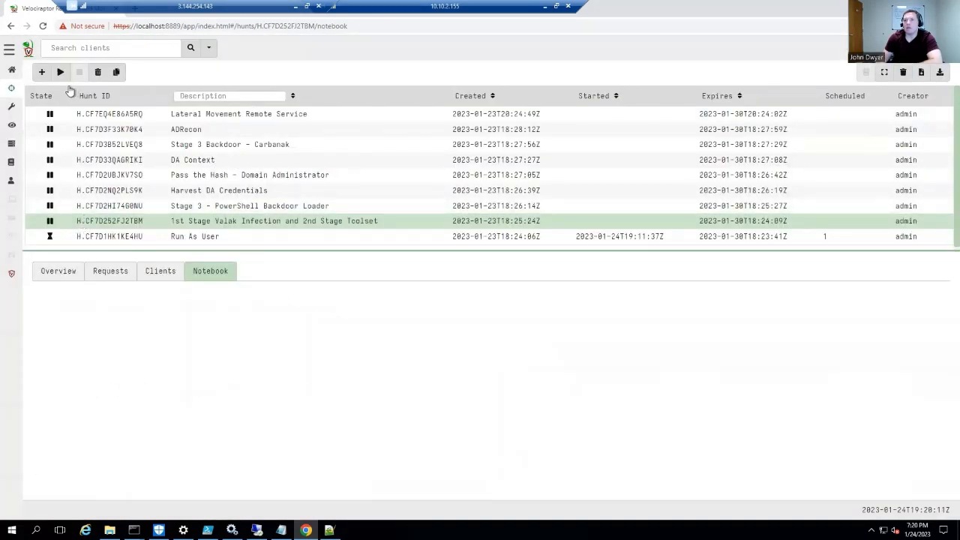
click(61, 73)
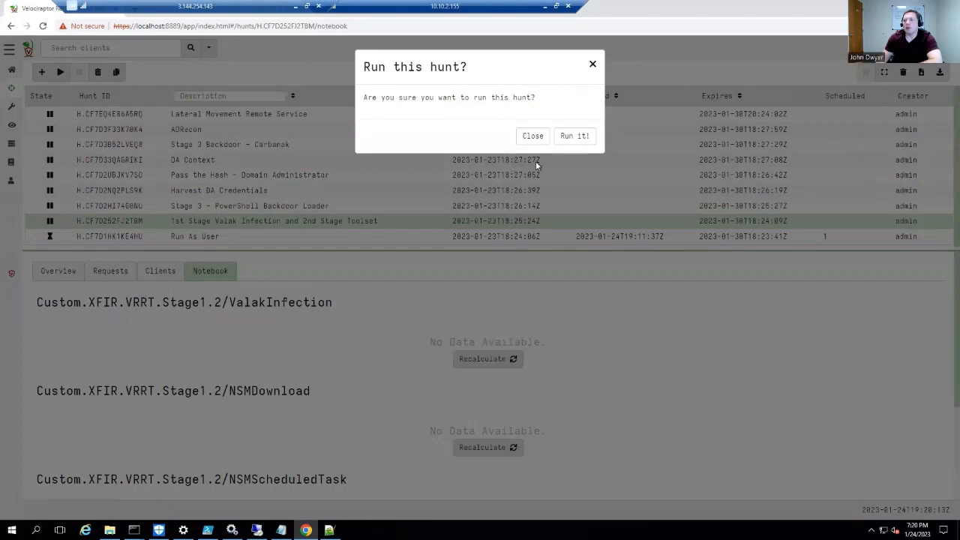
click(576, 136)
click(49, 274)
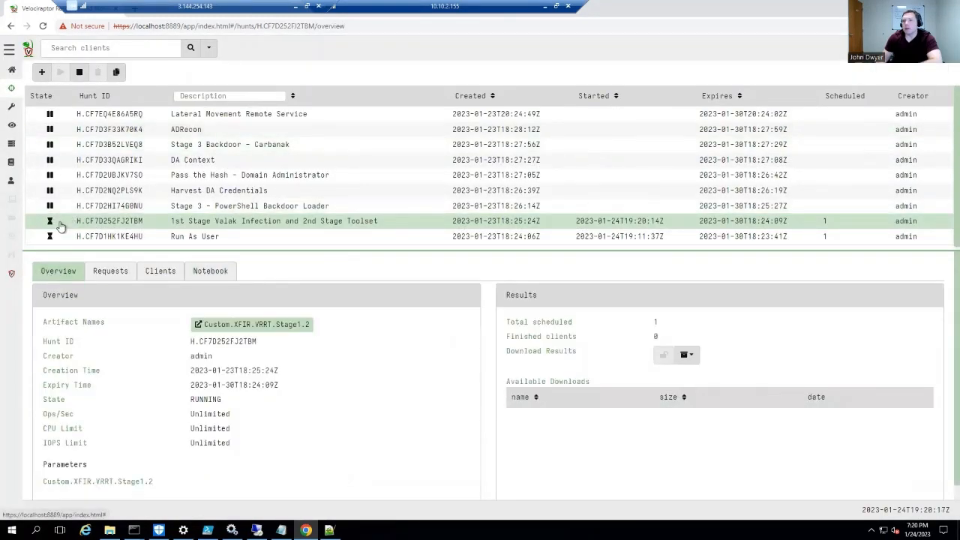
Reload the hunts page and enlarge the hunt list to check the Valak infection hunt's status
click(43, 26)
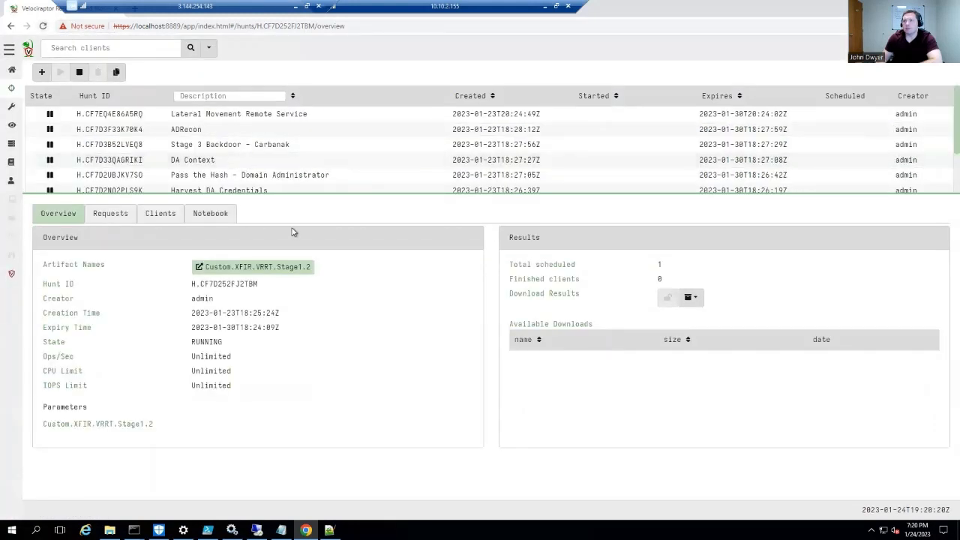
drag(342, 194, 317, 250)
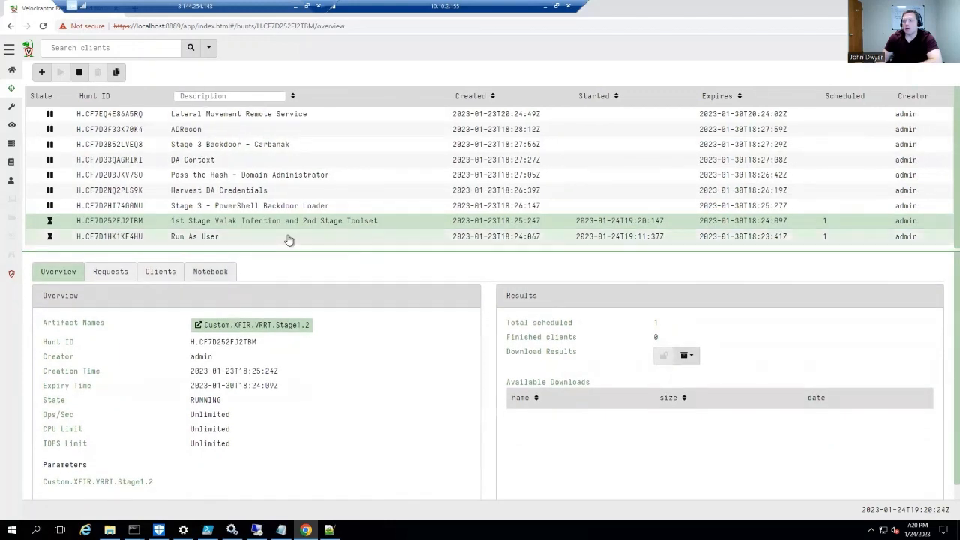
click(43, 28)
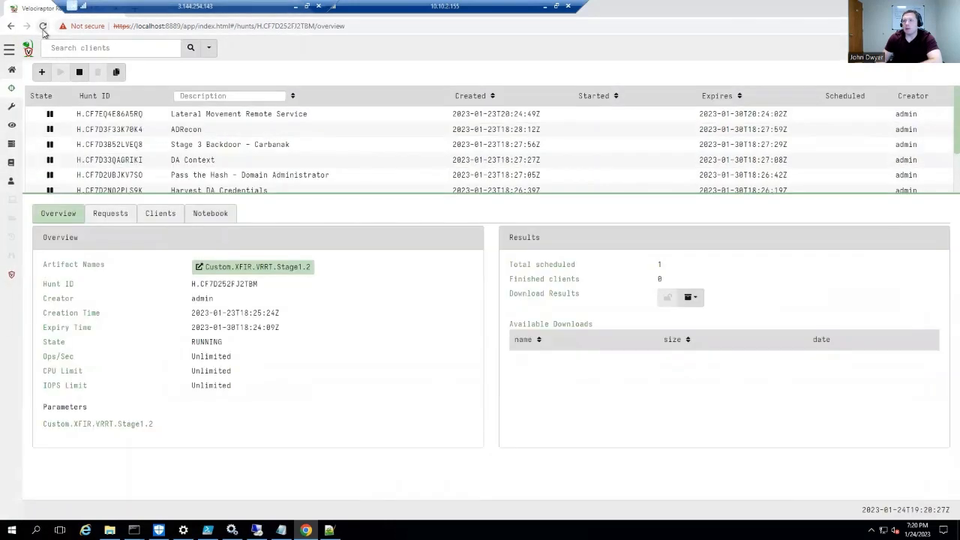
drag(296, 197, 293, 255)
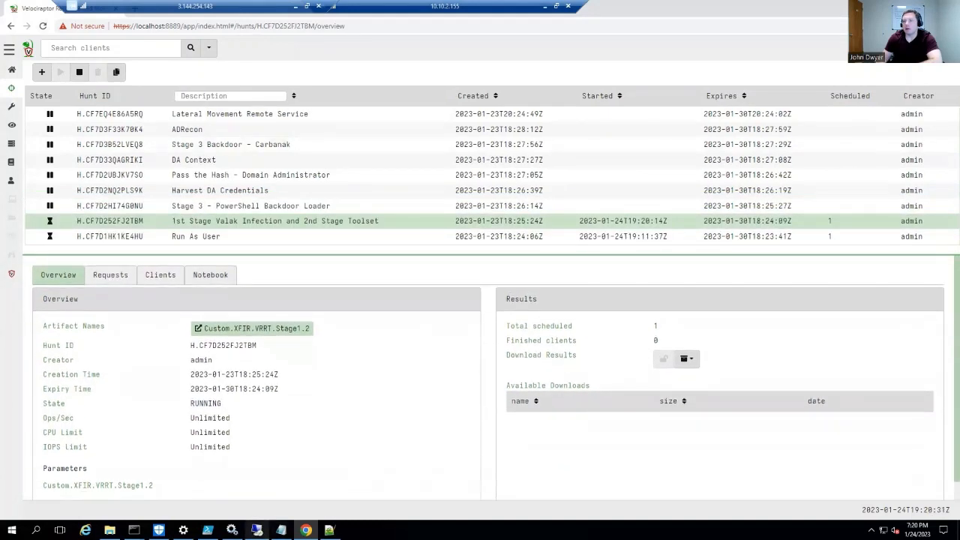
Switch to the 10.10.1.132 workstation, refresh the Task Scheduler Library and view the Classic Sound task
click(257, 530)
click(502, 310)
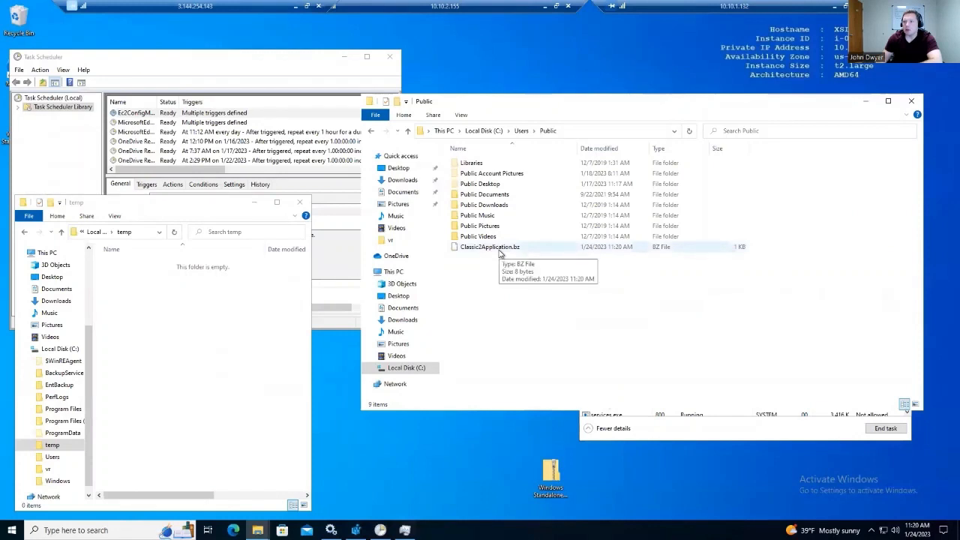
click(45, 108)
right_click(47, 109)
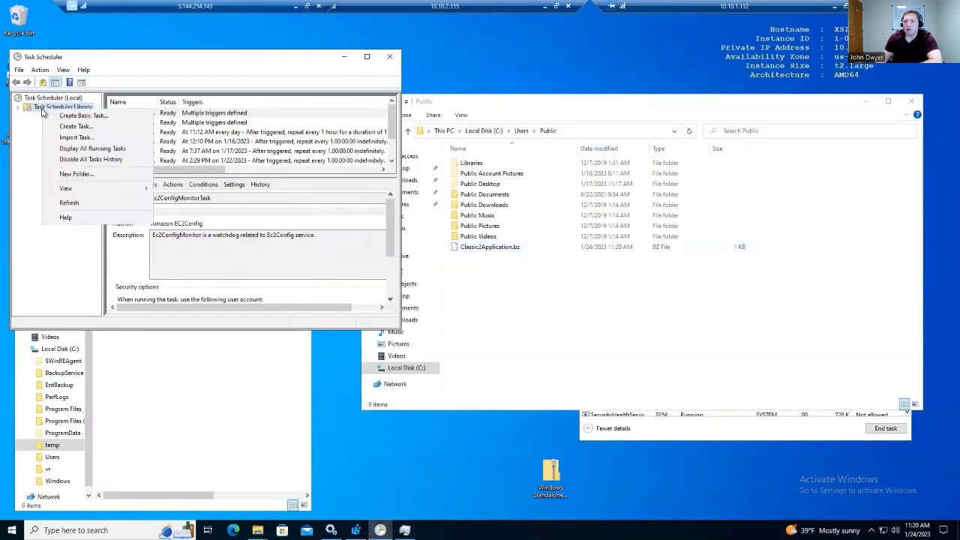
click(69, 203)
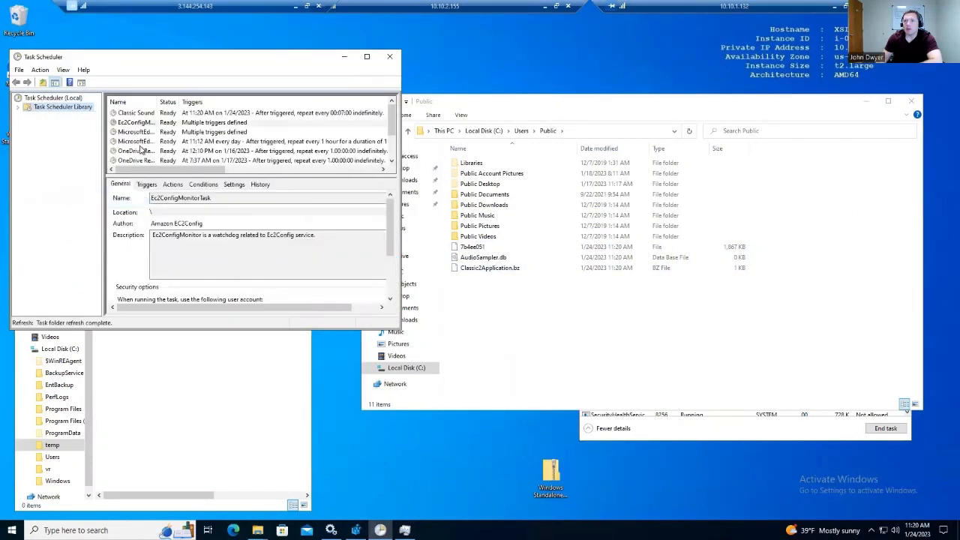
click(136, 113)
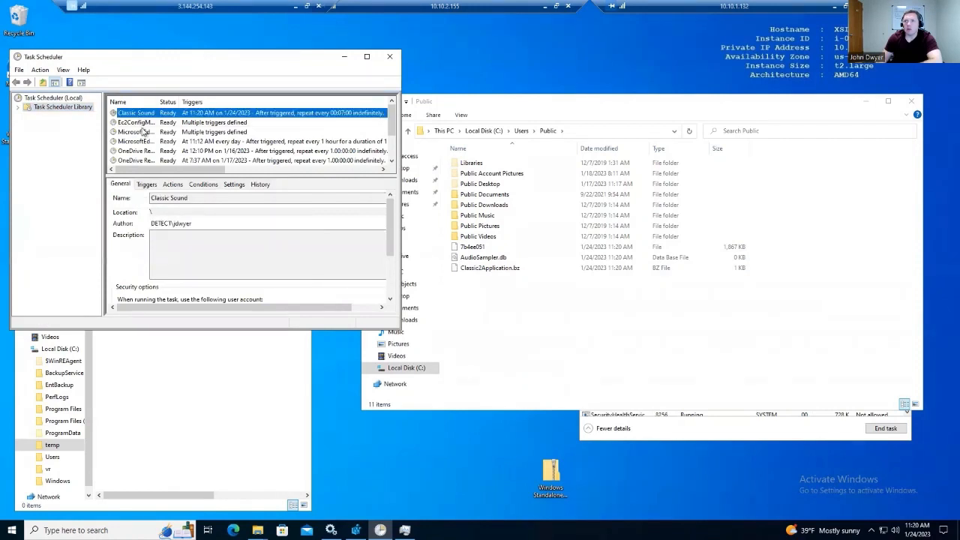
scroll(143, 132, down, 3)
Refresh the HKEY_CURRENT_USER\SOFTWARE\ApplicationContainer\Appsw64 registry key, inspect its ServerUrl value, and minimize Registry Editor
click(487, 366)
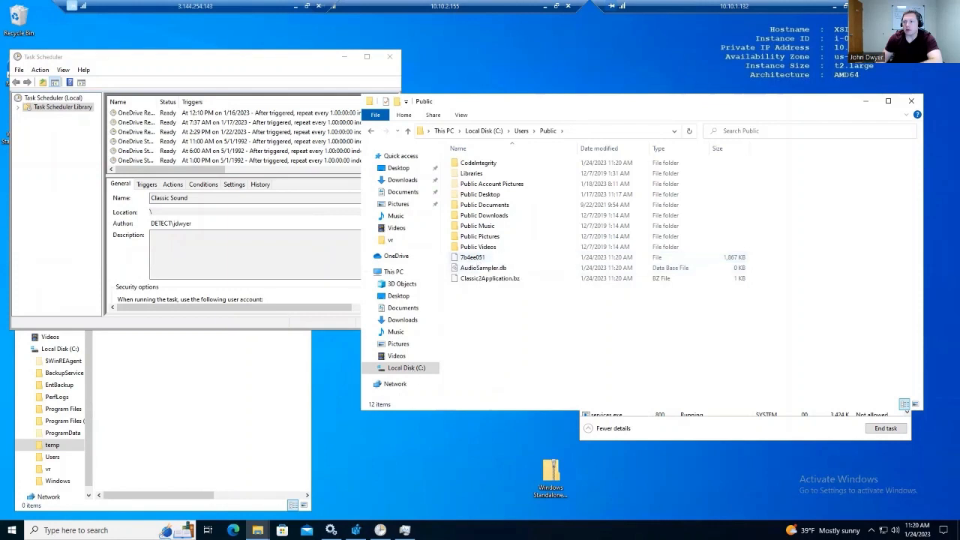
click(356, 530)
right_click(95, 208)
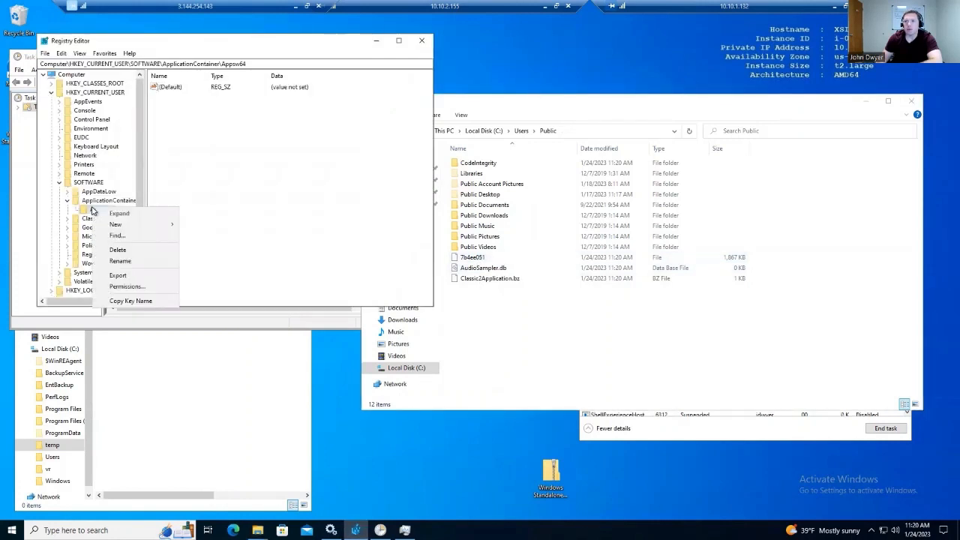
click(88, 213)
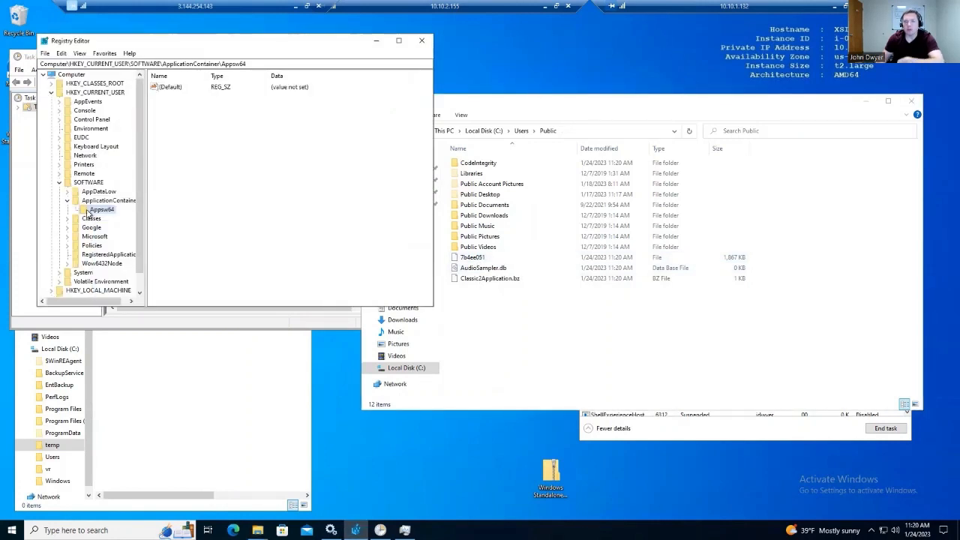
key(F5)
click(169, 97)
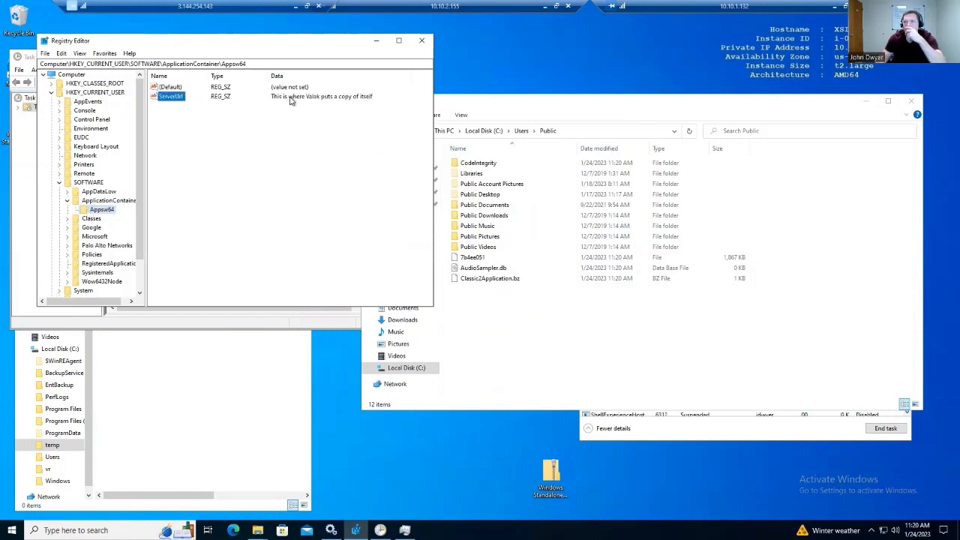
click(279, 100)
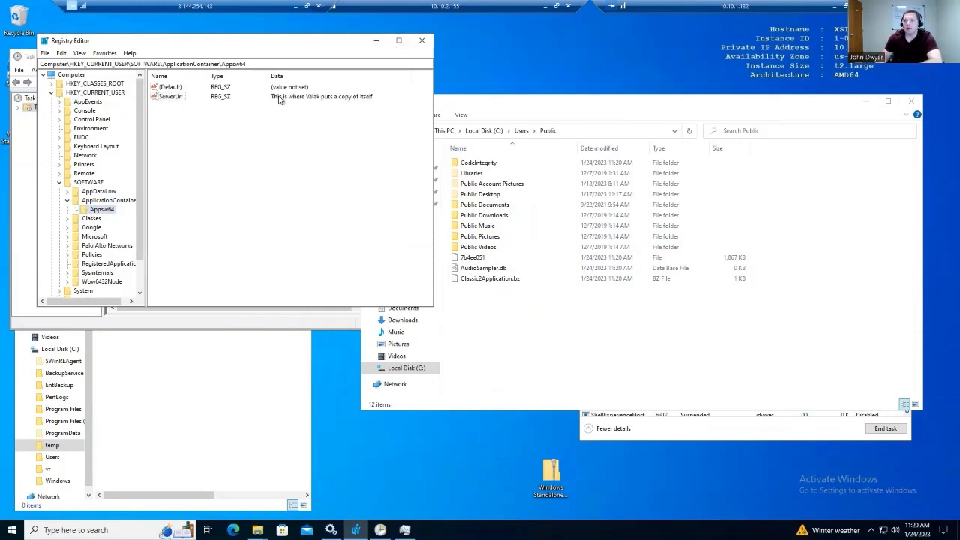
click(376, 41)
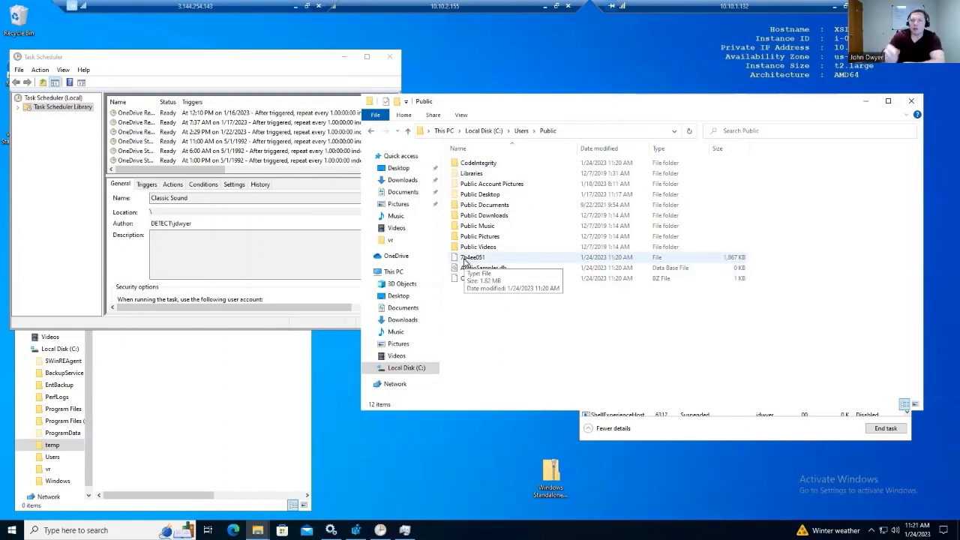
Inspect the files in the Public folder's CodeIntegrity\WinSupport subfolder and return to the C: drive
double_click(489, 165)
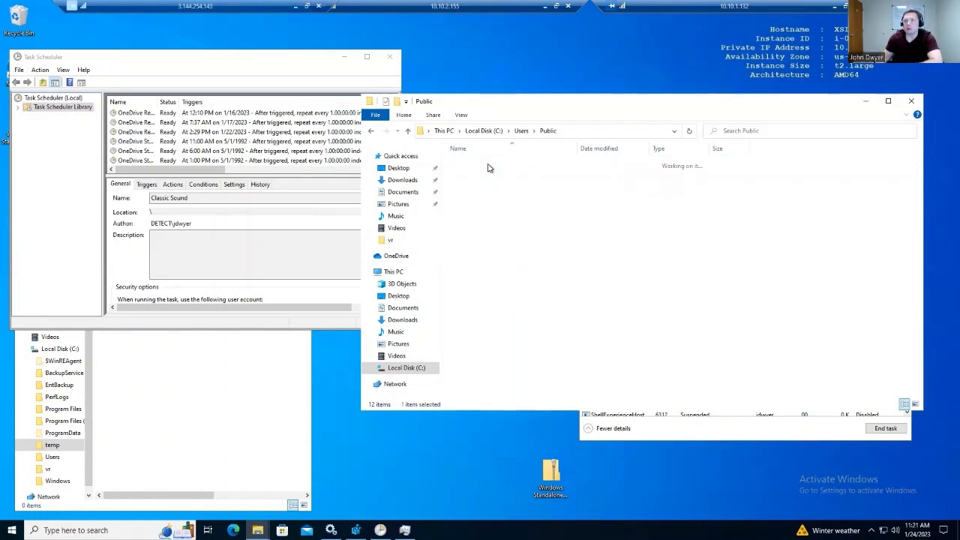
double_click(488, 164)
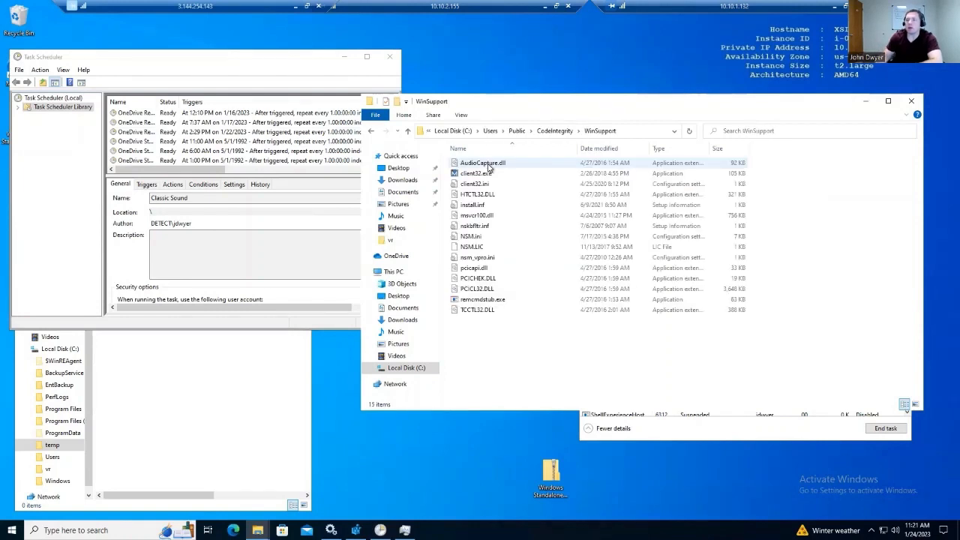
click(549, 134)
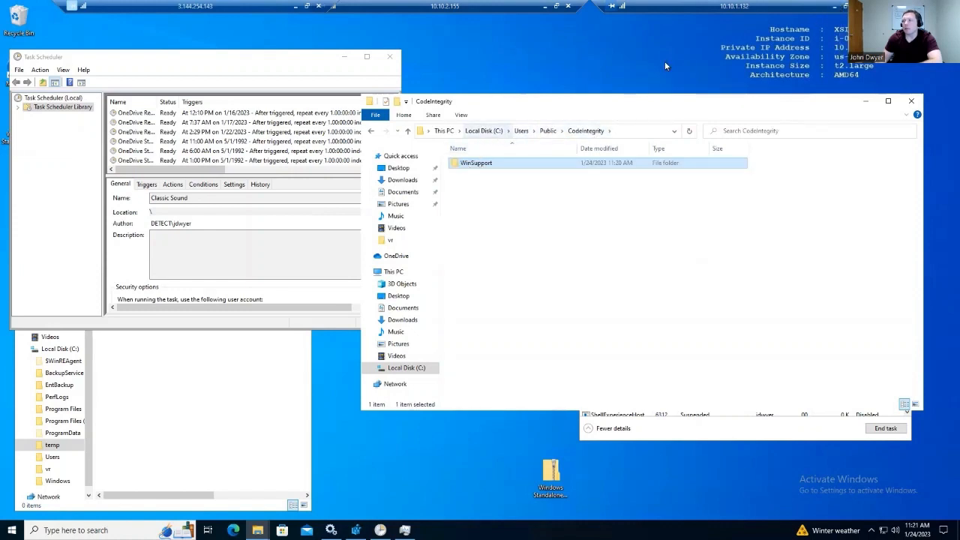
click(489, 131)
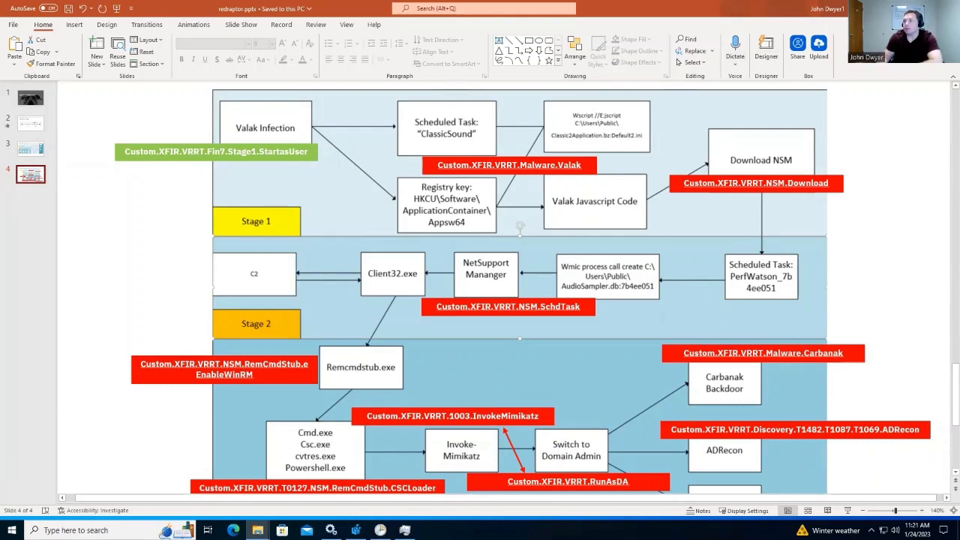
Switch from the attack-chain slide back to Velociraptor and examine the requests and clients of the "Stage 3 - PowerShell Backdoor Loader" hunt
key(alt+Tab)
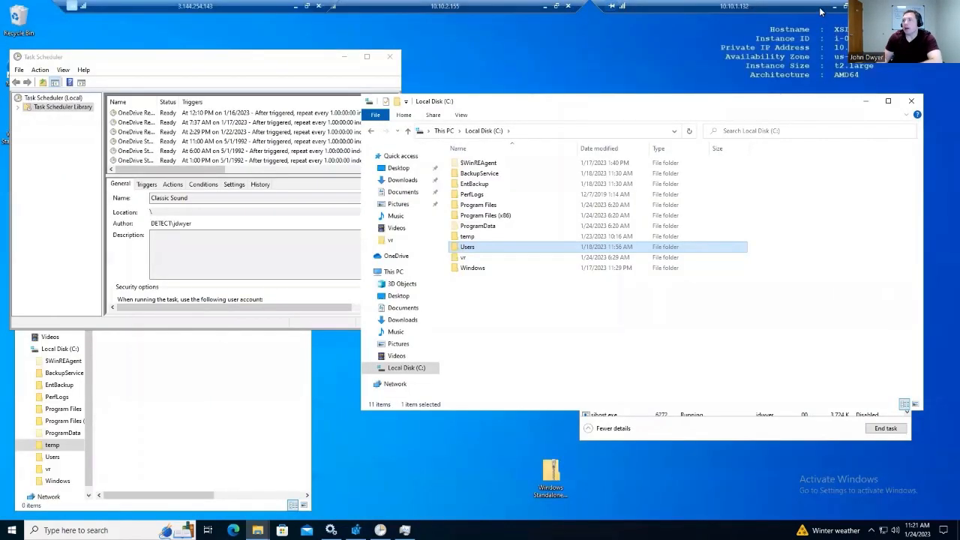
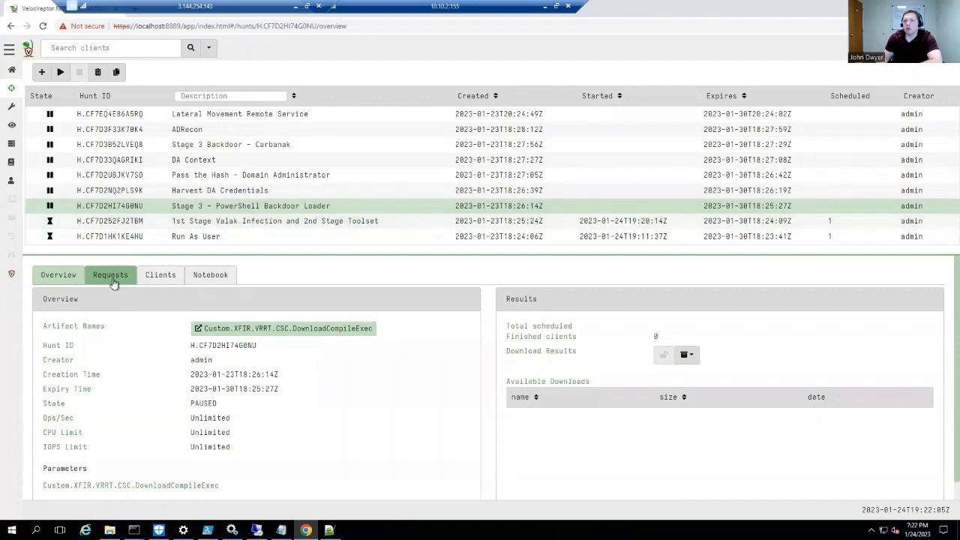
click(113, 282)
scroll(386, 442, down, 3)
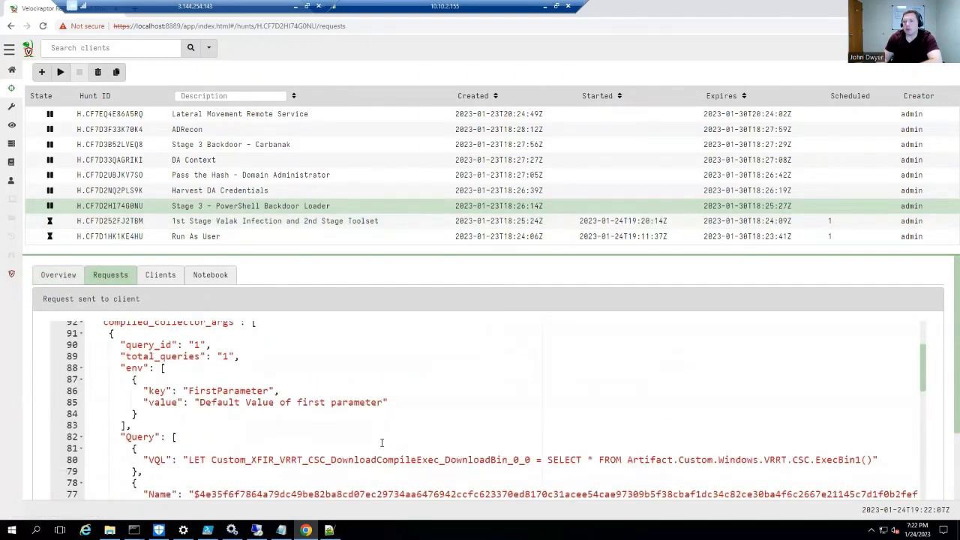
scroll(381, 443, down, 5)
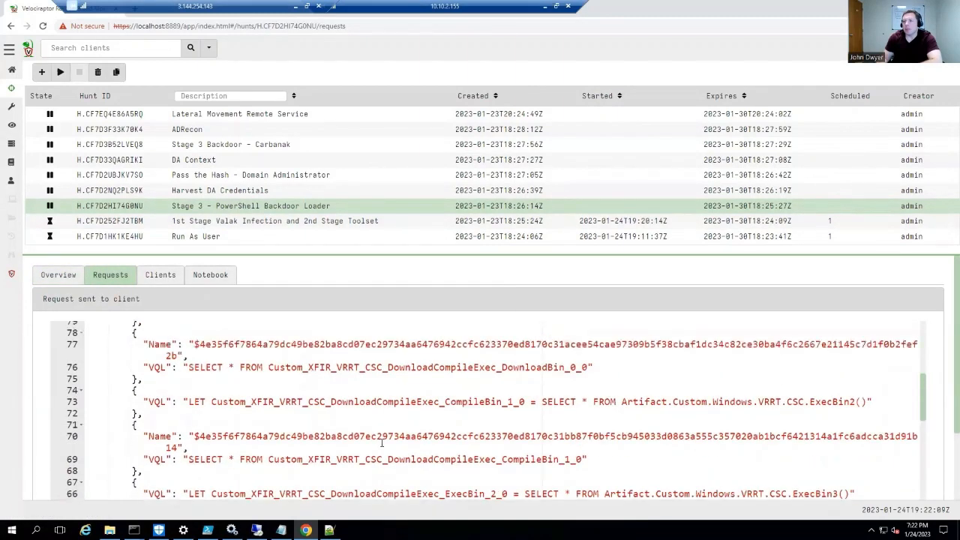
scroll(382, 443, up, 8)
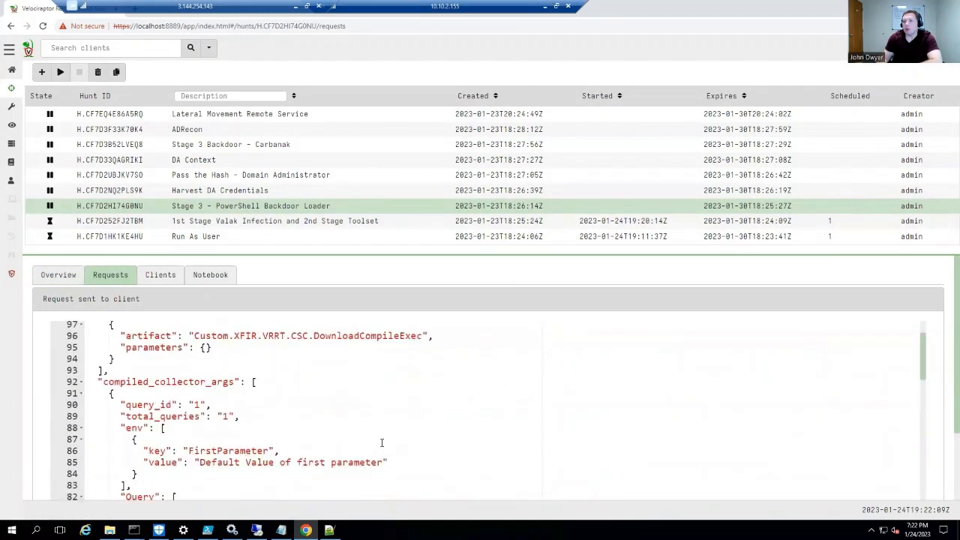
click(161, 276)
Return to the overview of the "Stage 3 - PowerShell Backdoor Loader" hunt and run the hunt
click(75, 280)
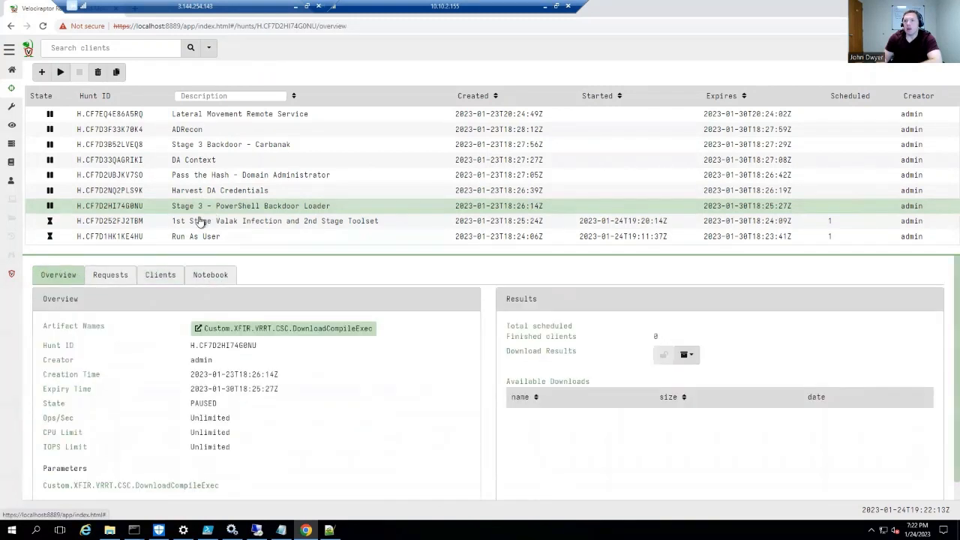
click(60, 72)
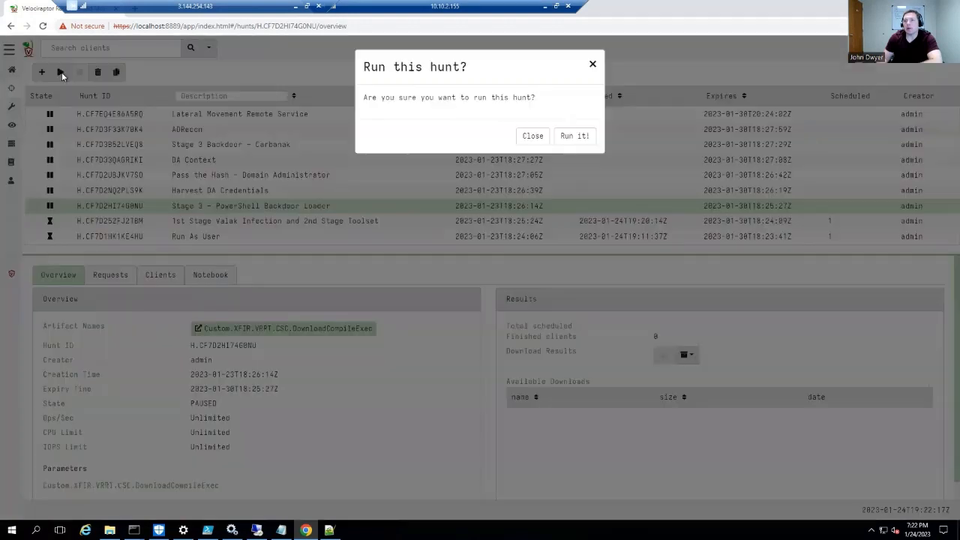
click(576, 137)
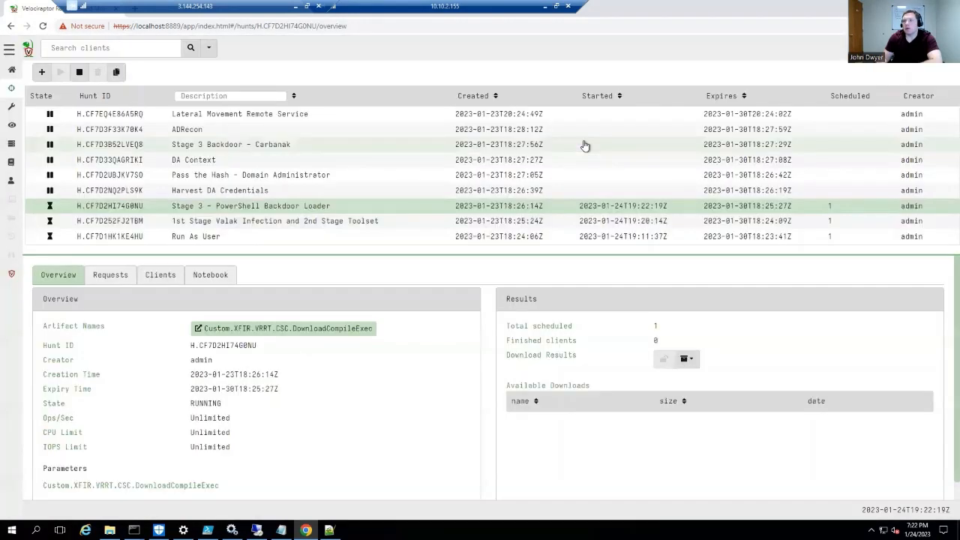
Reload the hunts page, check the download requests in the Python HTTP server console, and enlarge the hunt list
click(44, 26)
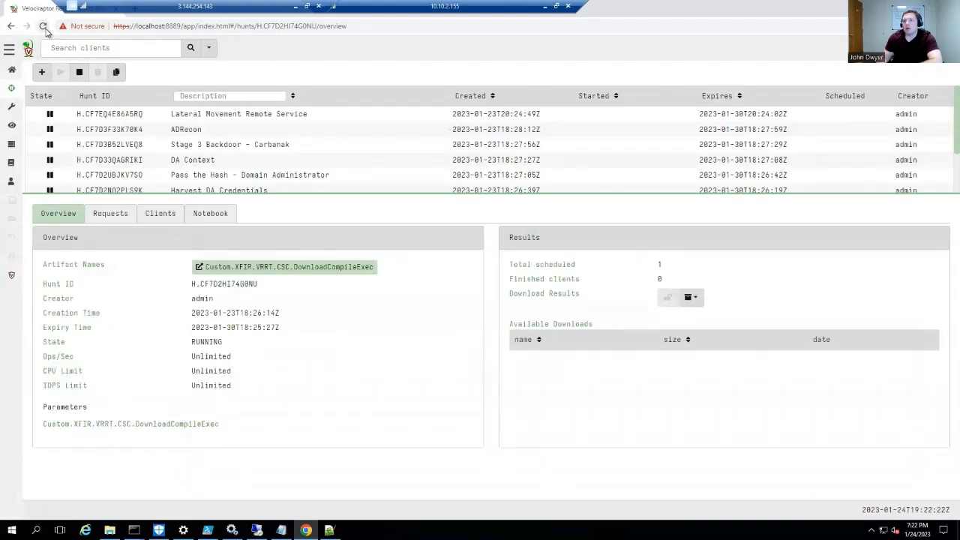
drag(418, 191, 424, 280)
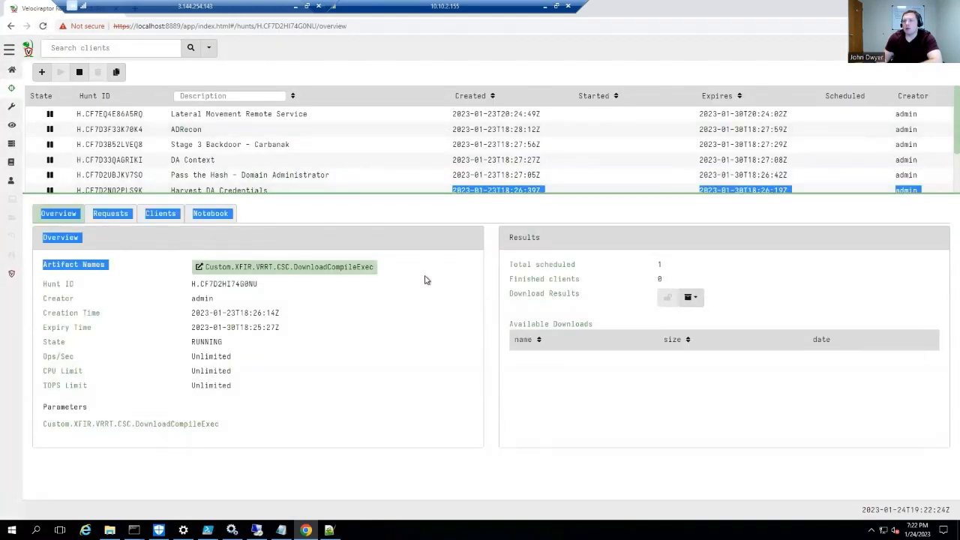
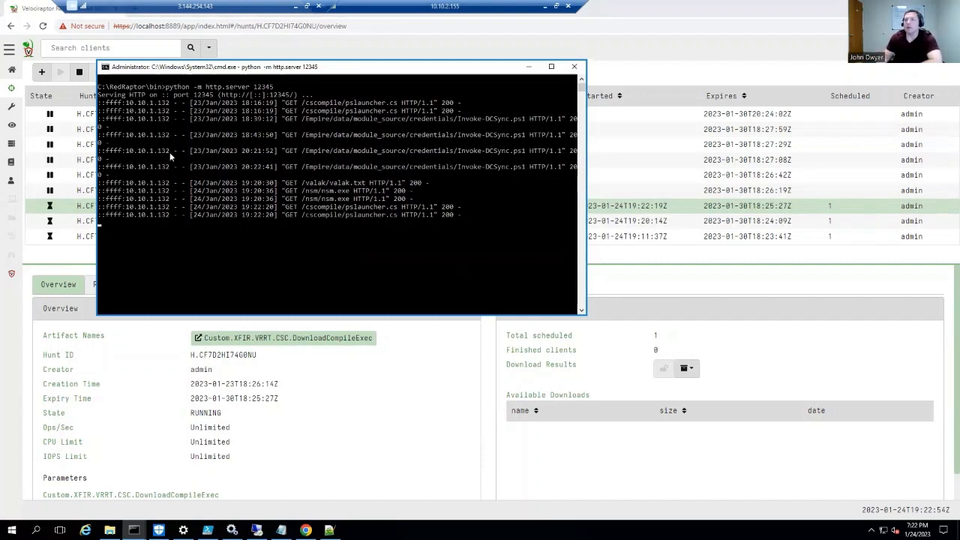
click(531, 69)
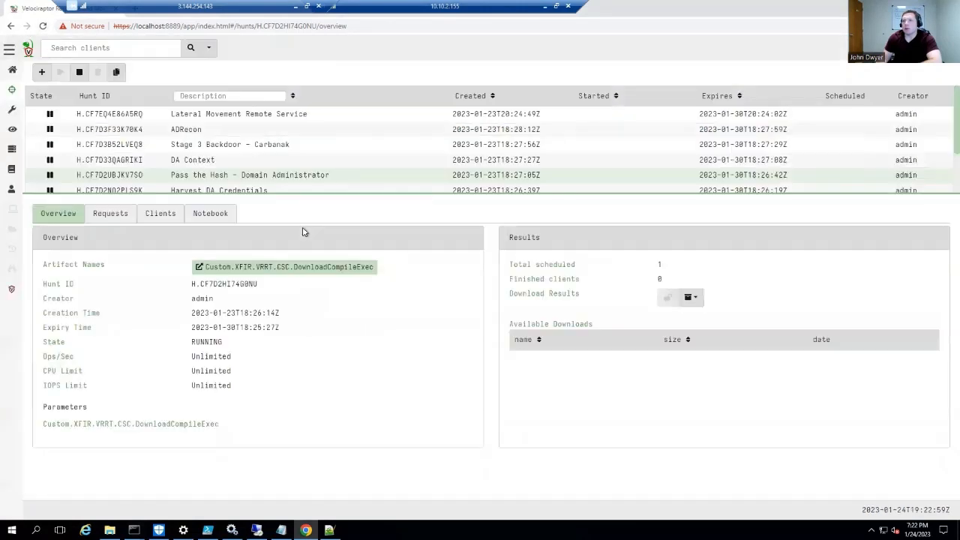
drag(272, 194, 271, 282)
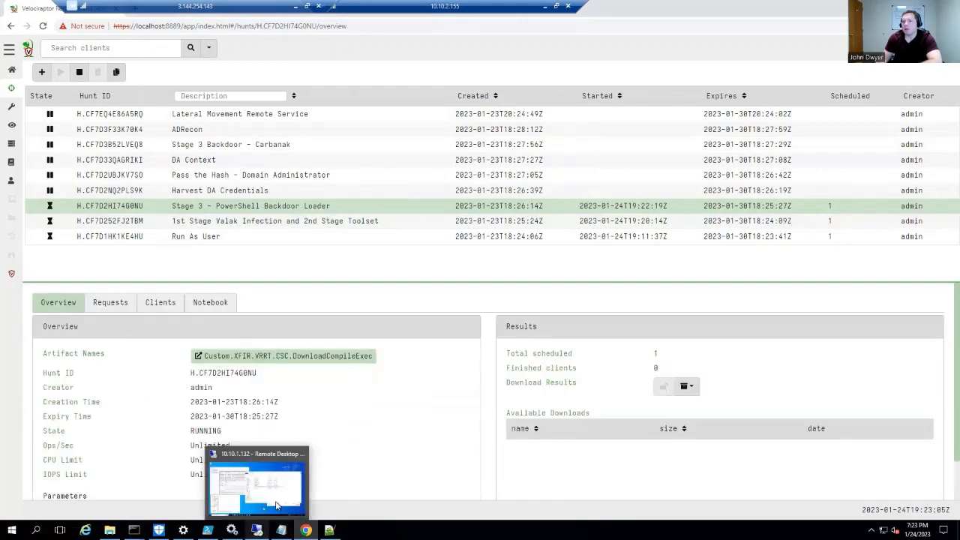
Switch to the 10.10.1.132 remote desktop, inspect the C: drive's temp folder and the powershell.exe process in Task Manager, and return to Velociraptor
click(278, 496)
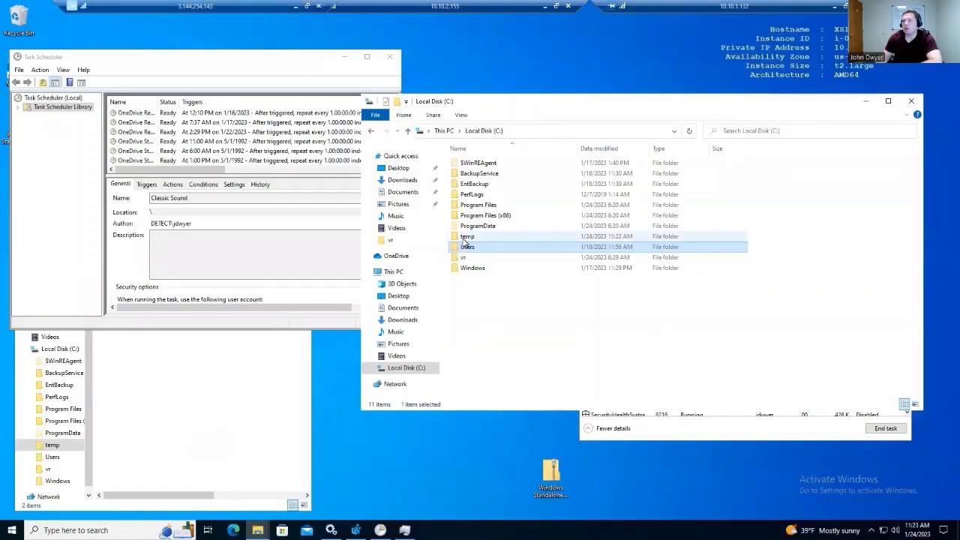
double_click(466, 237)
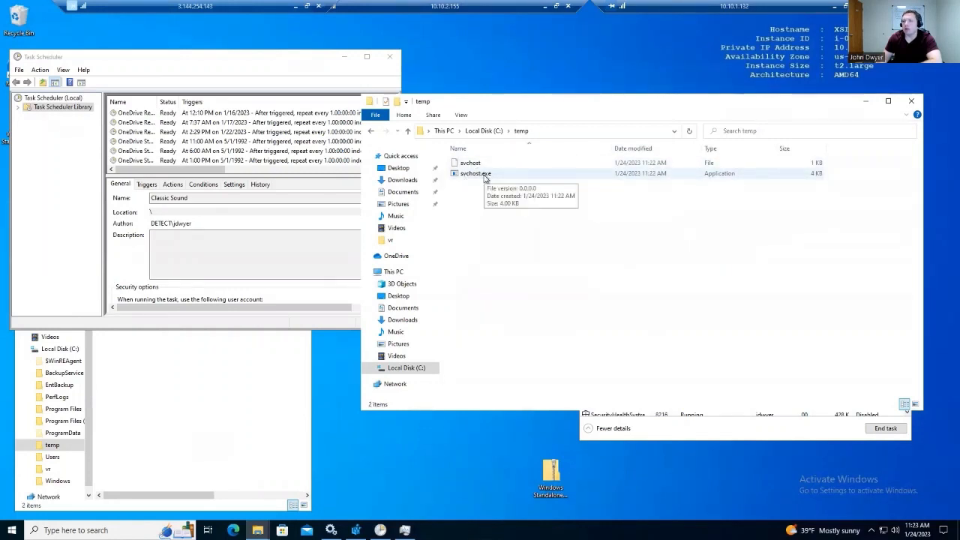
mouse_move(405, 529)
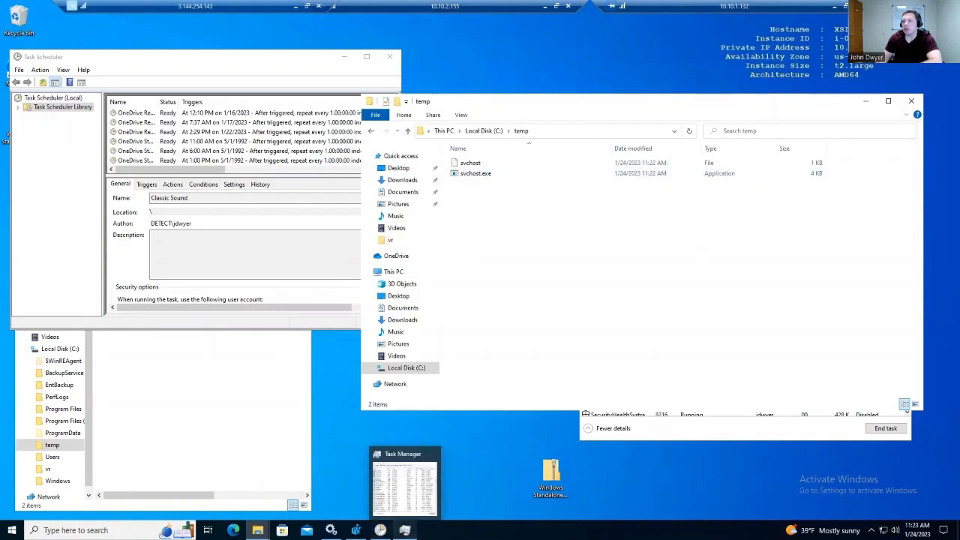
click(405, 501)
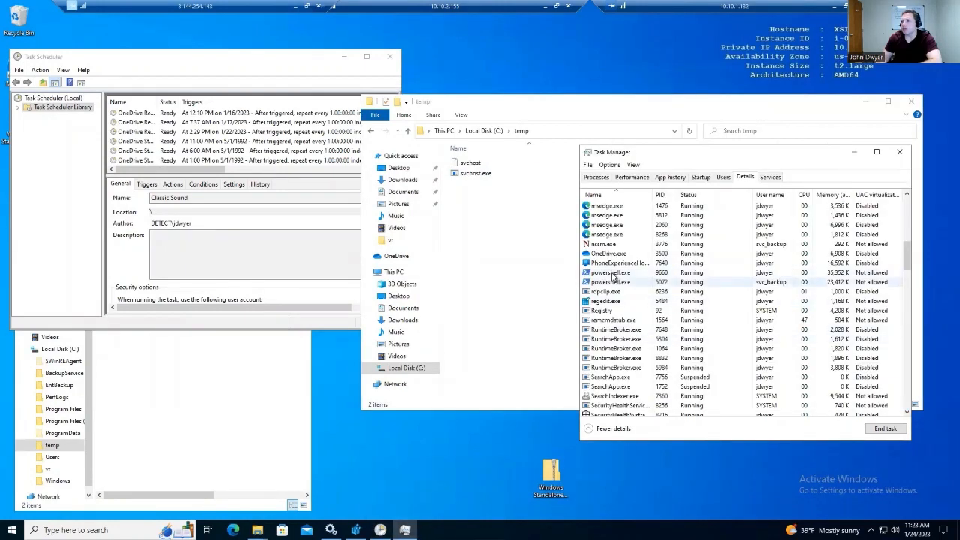
click(720, 273)
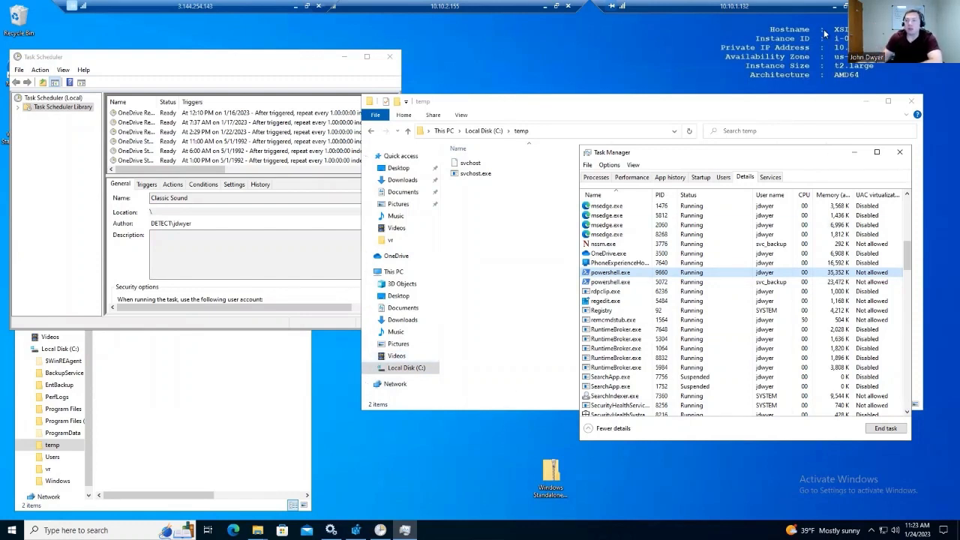
click(835, 7)
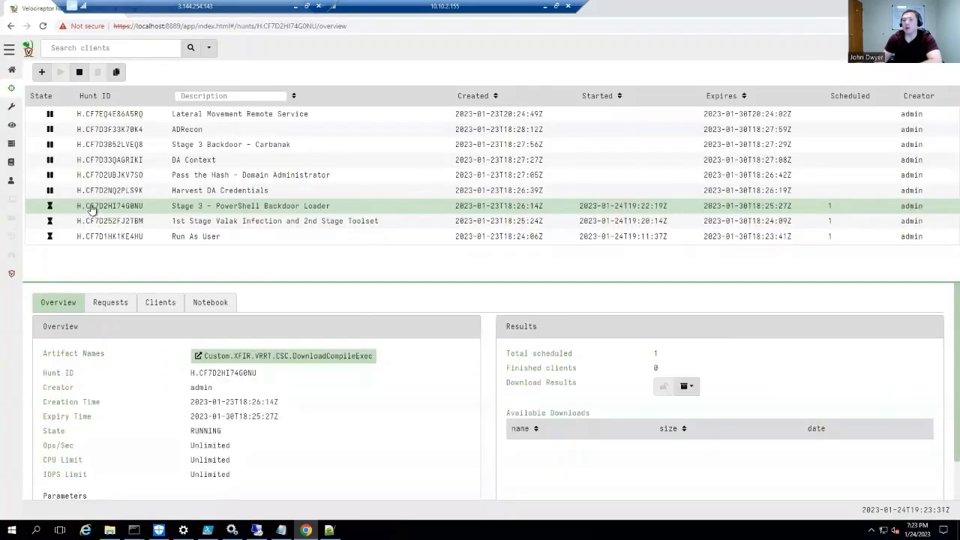
Run the "Harvest DA Credentials" hunt
click(162, 195)
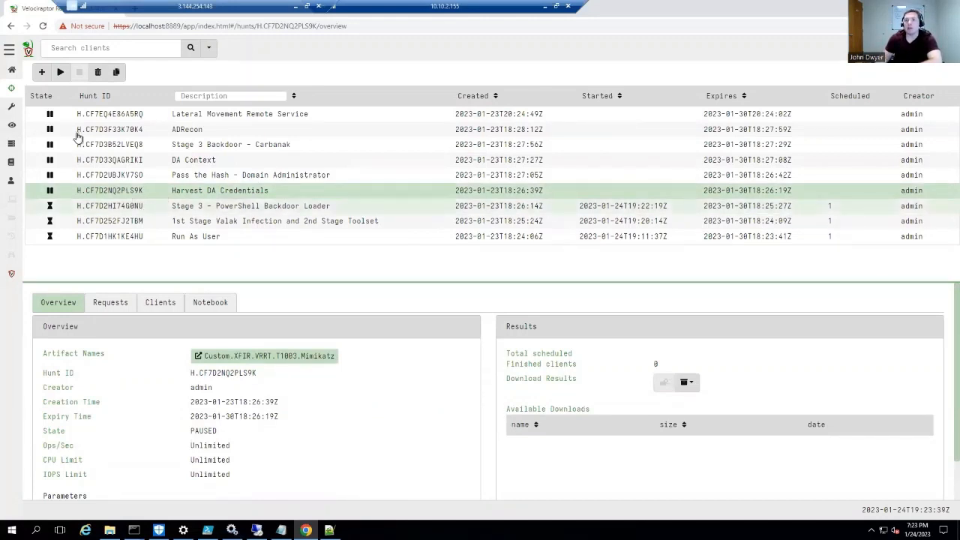
click(60, 72)
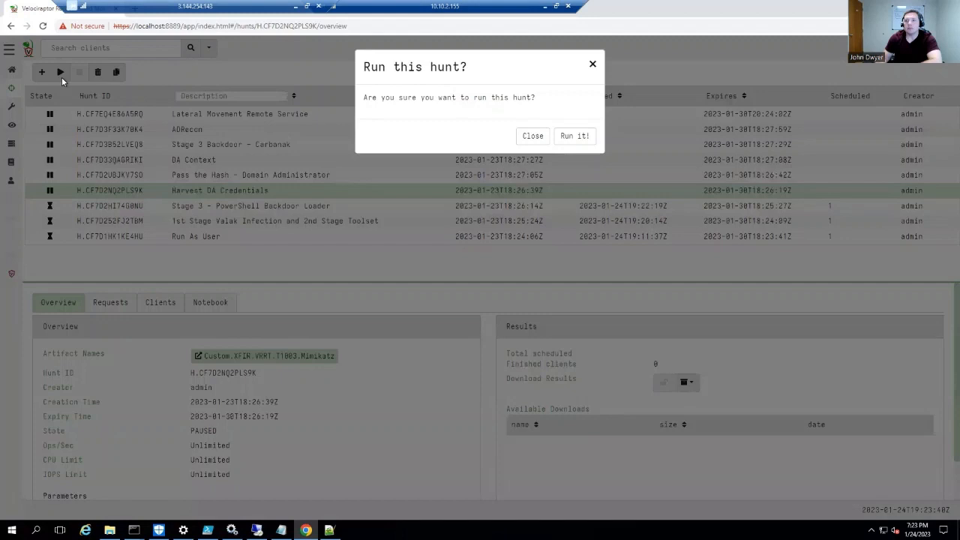
click(575, 136)
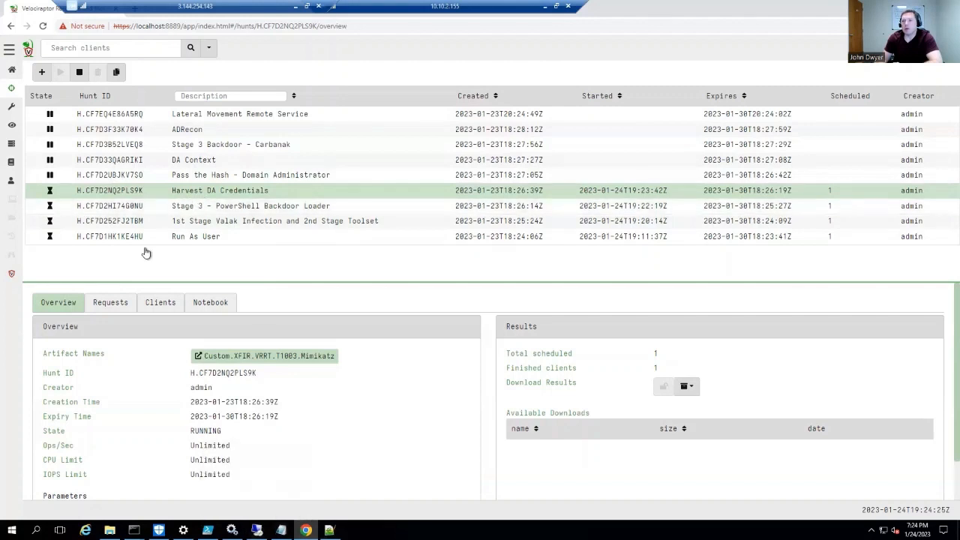
Reload the page and examine the "Harvest DA Credentials" hunt's requests, clients and Mimikatz notebook output, including the sekurlsa::logonpasswords command
click(113, 304)
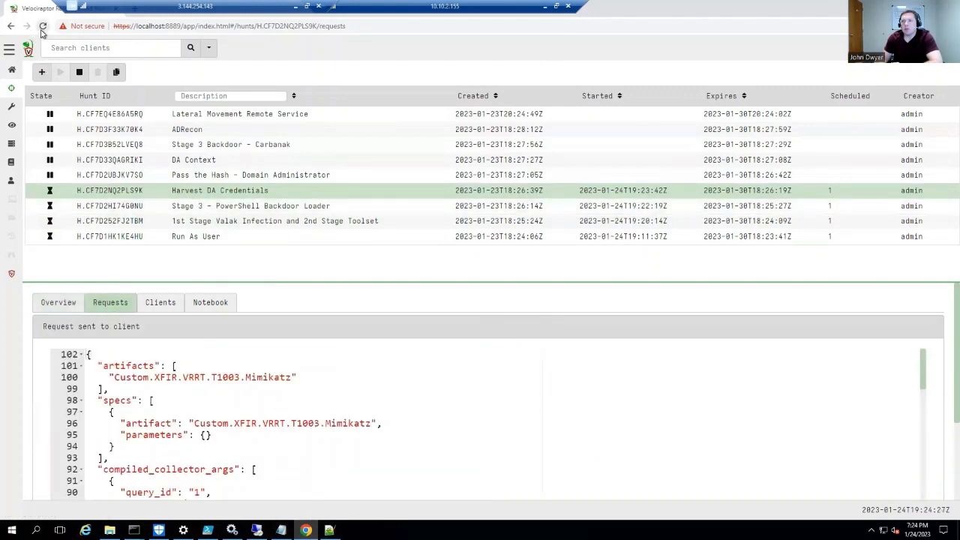
click(42, 28)
click(161, 215)
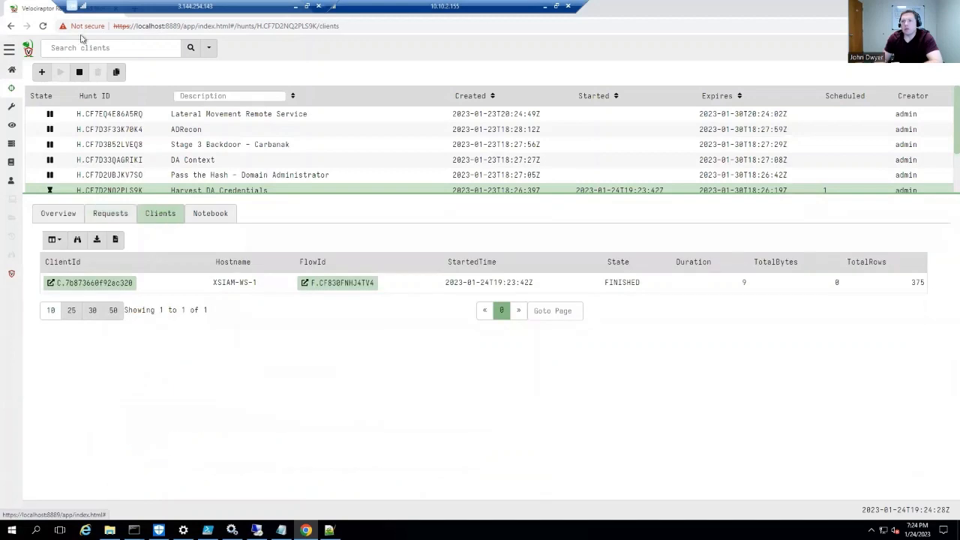
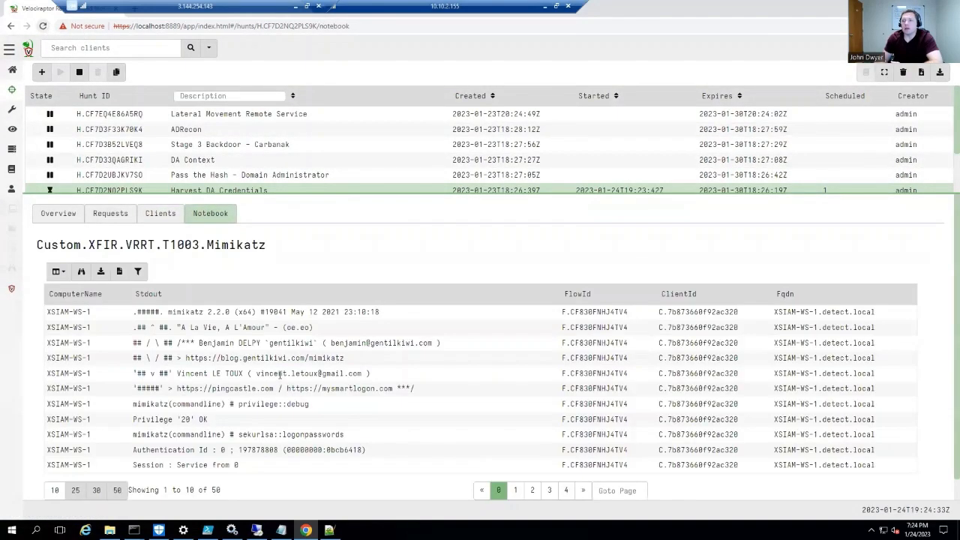
scroll(275, 384, down, 1)
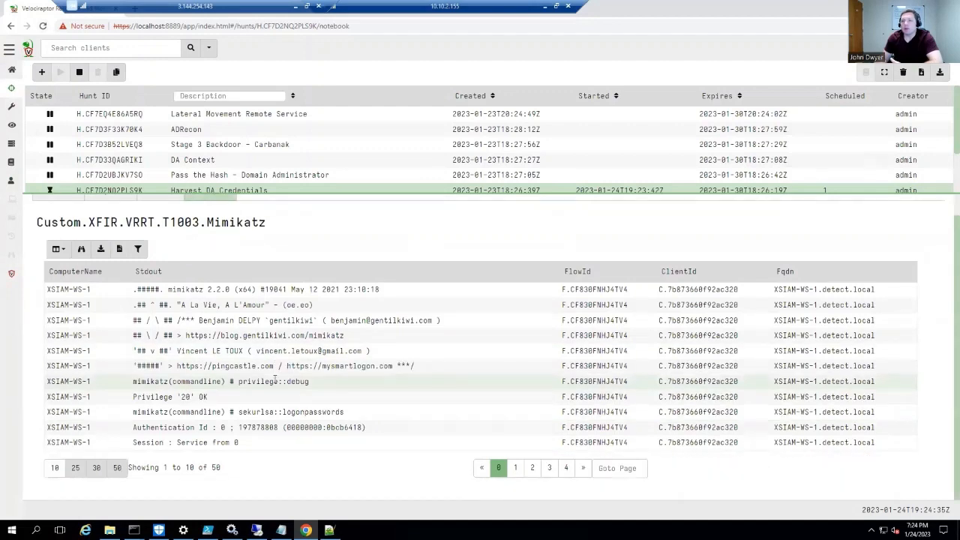
scroll(274, 380, up, 1)
drag(357, 442, 143, 433)
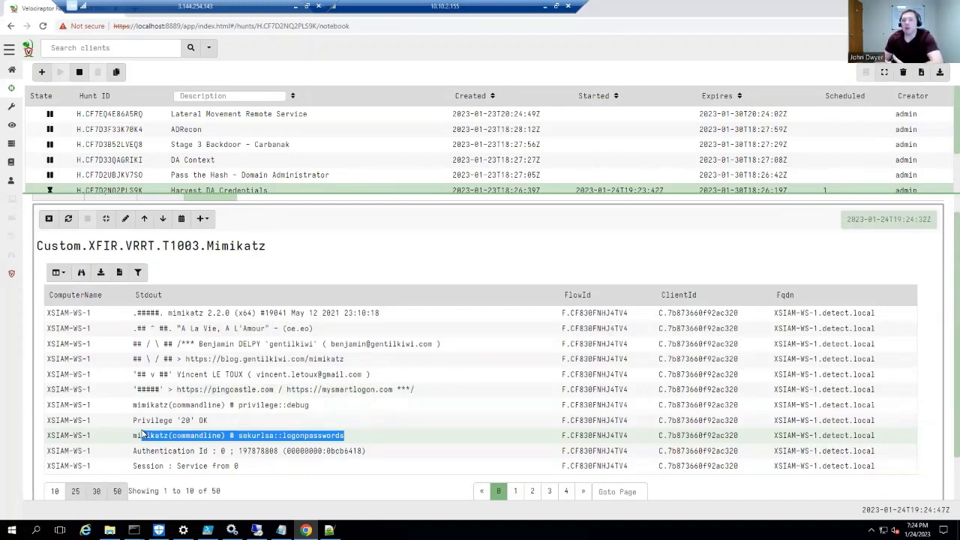
click(514, 204)
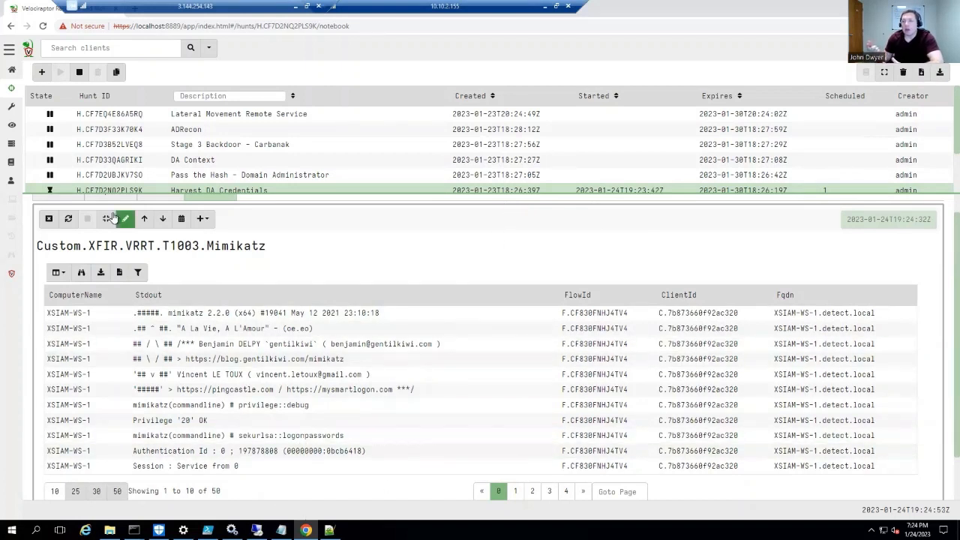
Run the "Pass the Hash - Domain Administrator" hunt
click(153, 177)
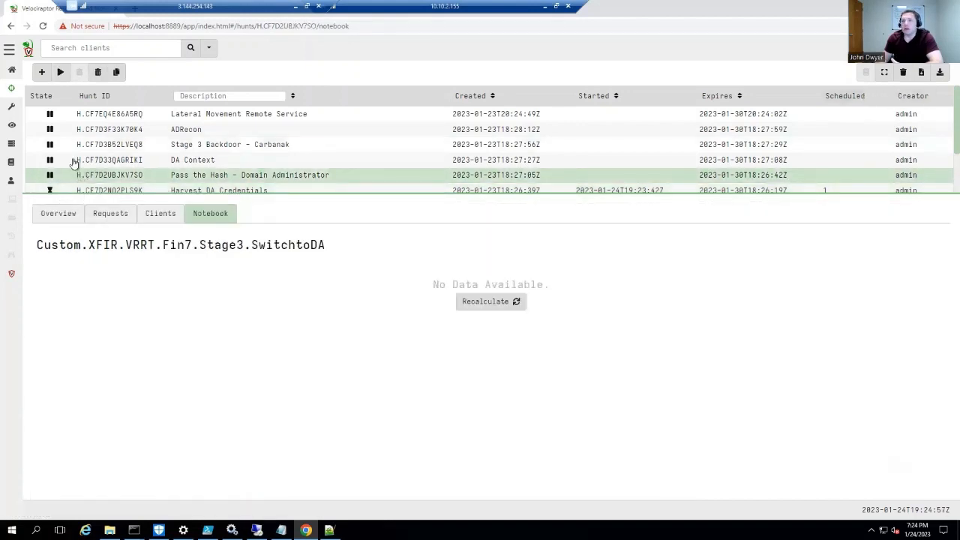
click(60, 72)
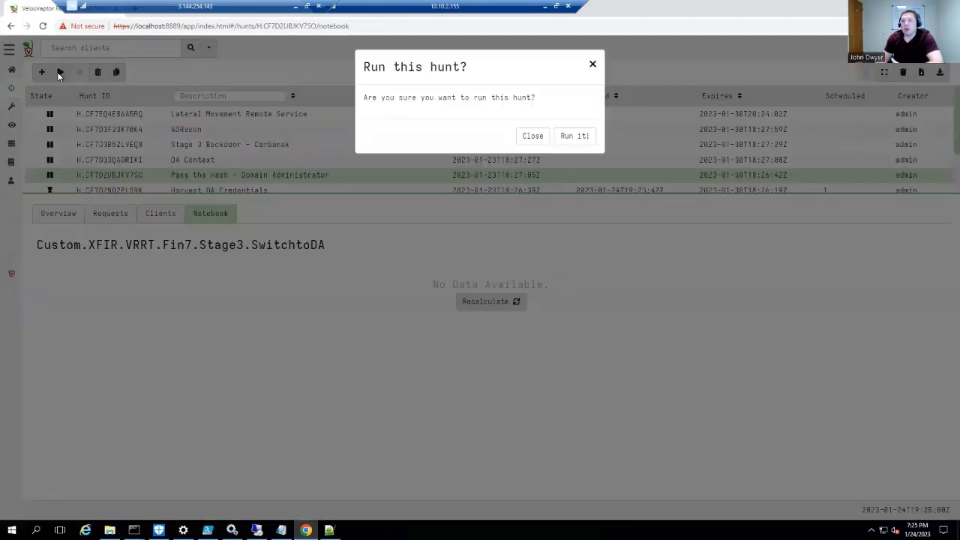
click(572, 142)
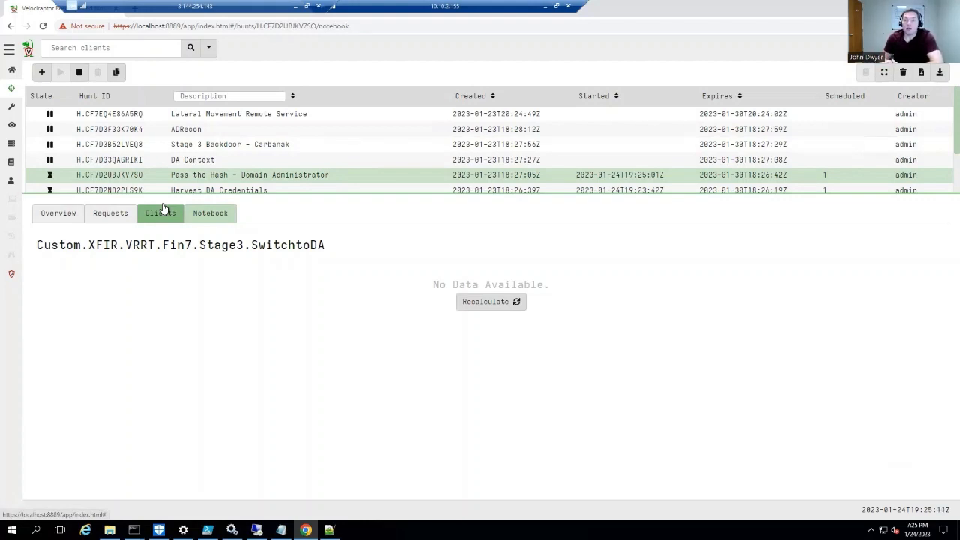
Run the "DA Context" hunt
click(143, 164)
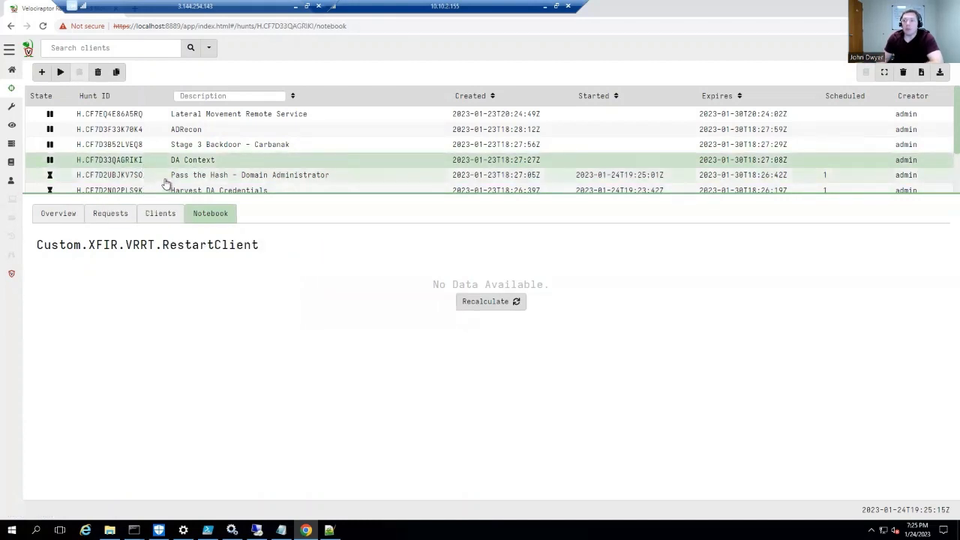
click(164, 180)
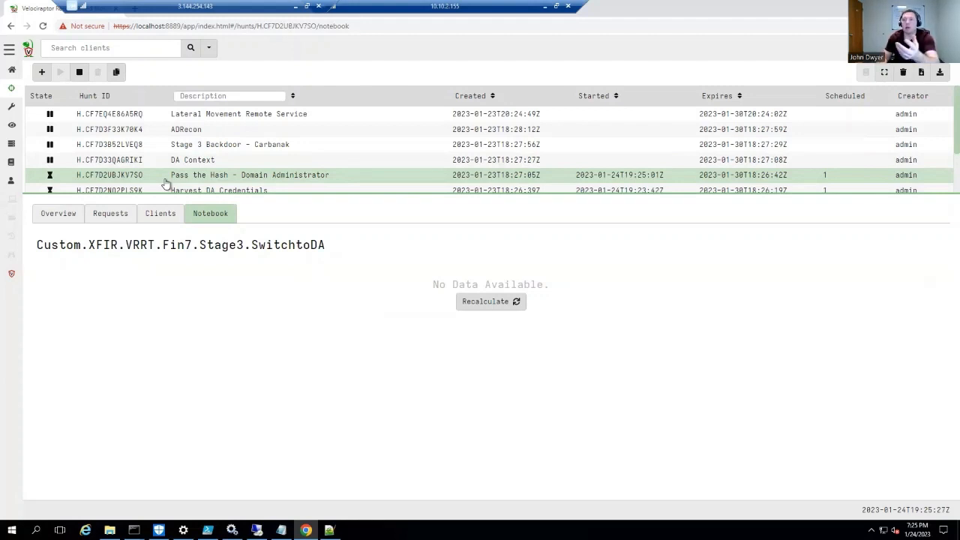
click(159, 160)
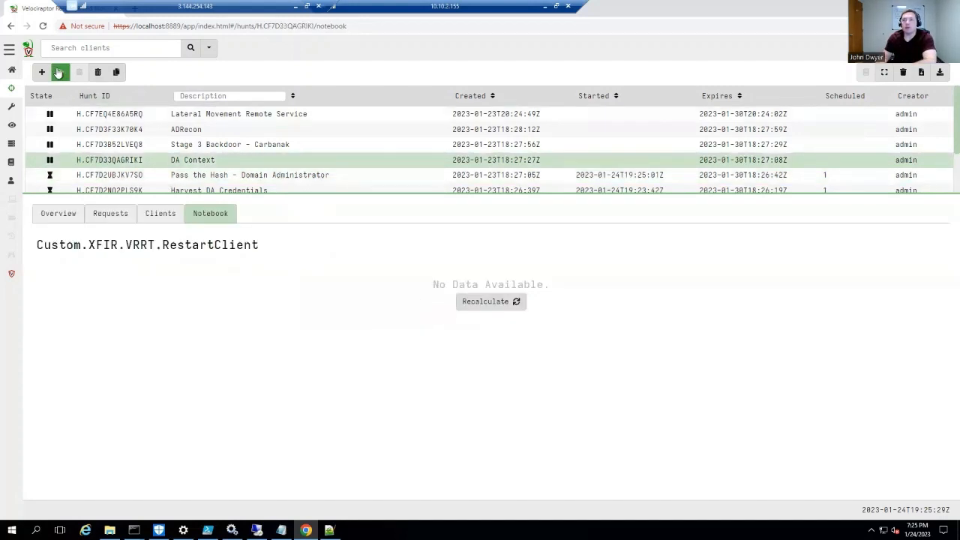
click(58, 72)
click(574, 136)
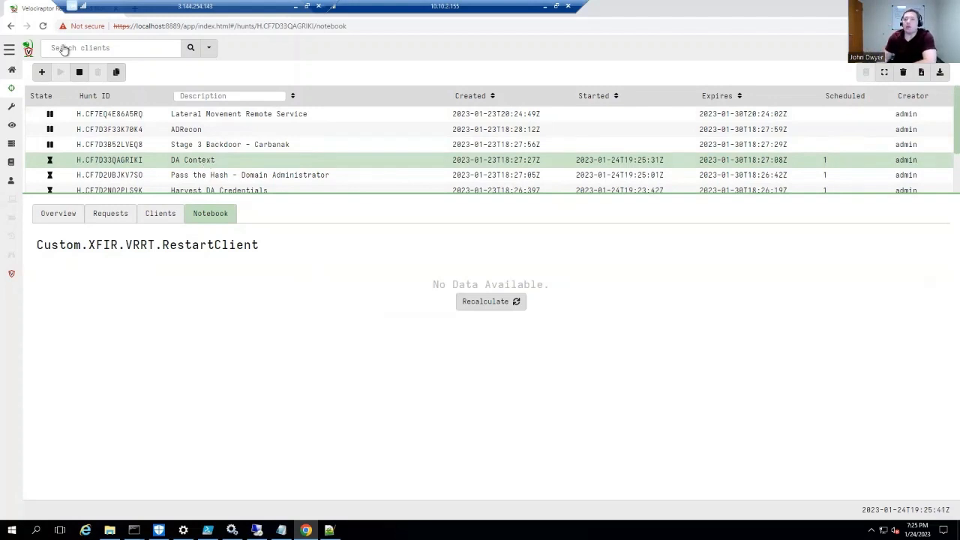
Reload the page and recalculate the "DA Context" hunt's RestartClient notebook, repeating both once
click(43, 26)
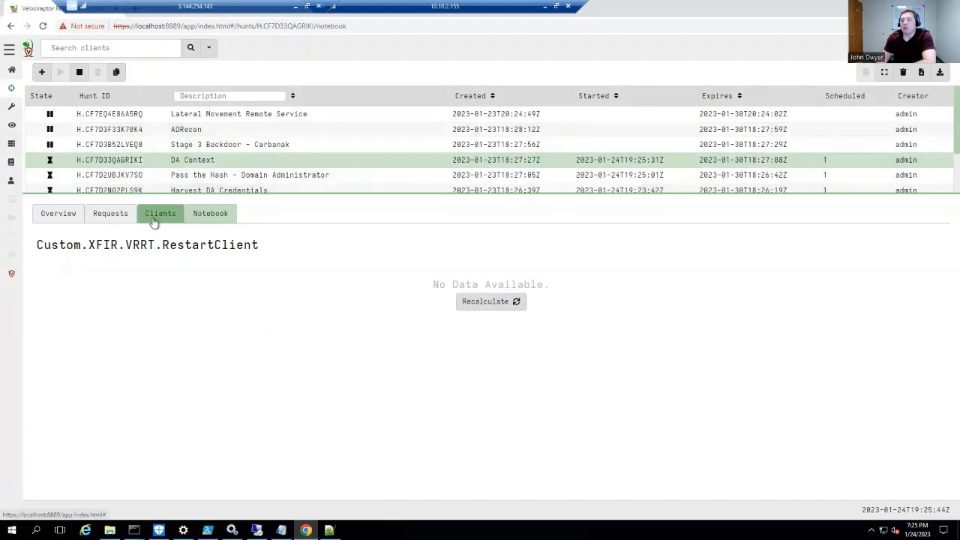
click(486, 301)
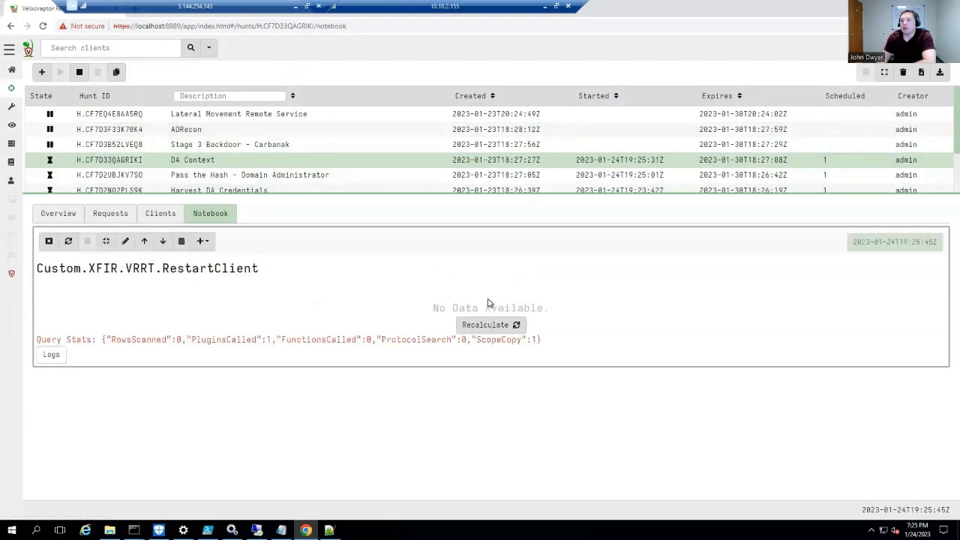
click(43, 26)
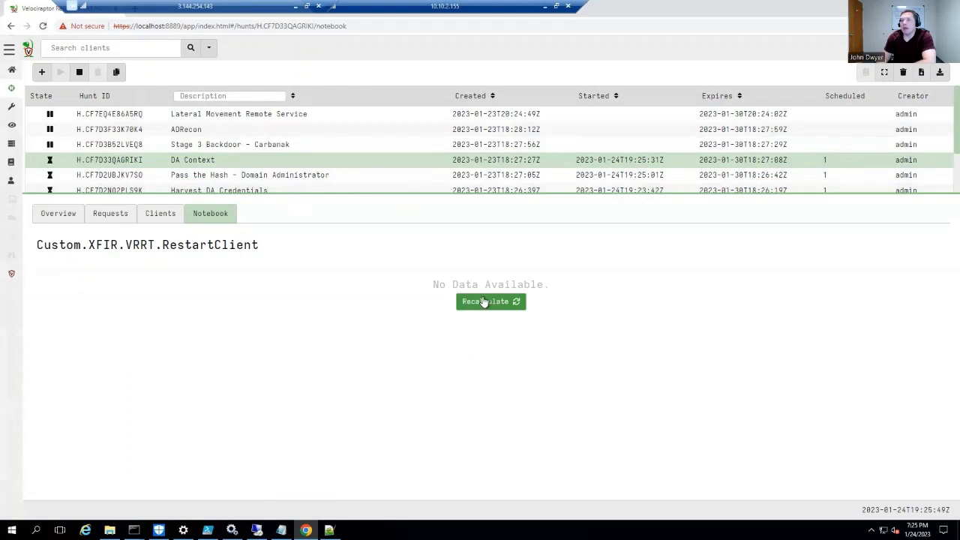
click(484, 301)
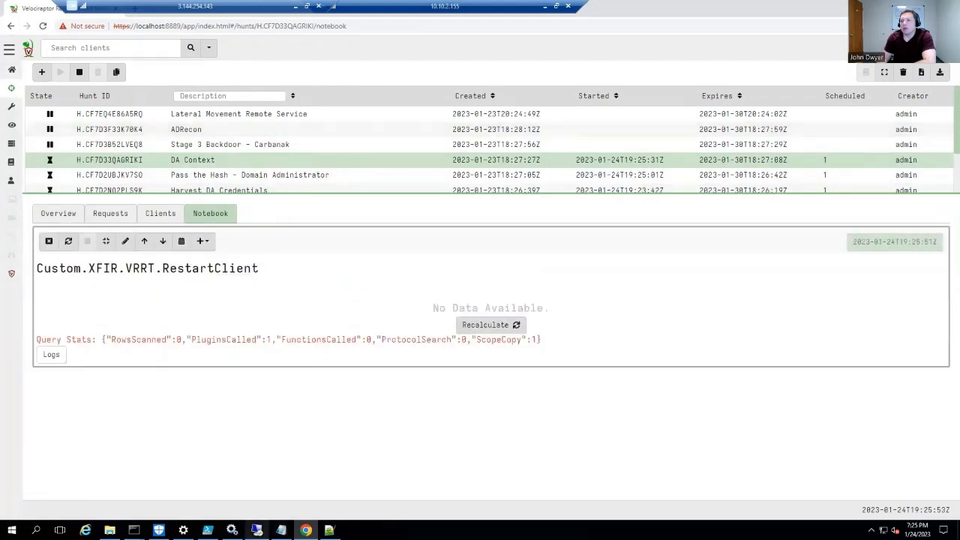
Switch to the 10.10.1.132 workstation, refresh its Services list and restart the Velociraptor Service
mouse_move(256, 530)
click(261, 492)
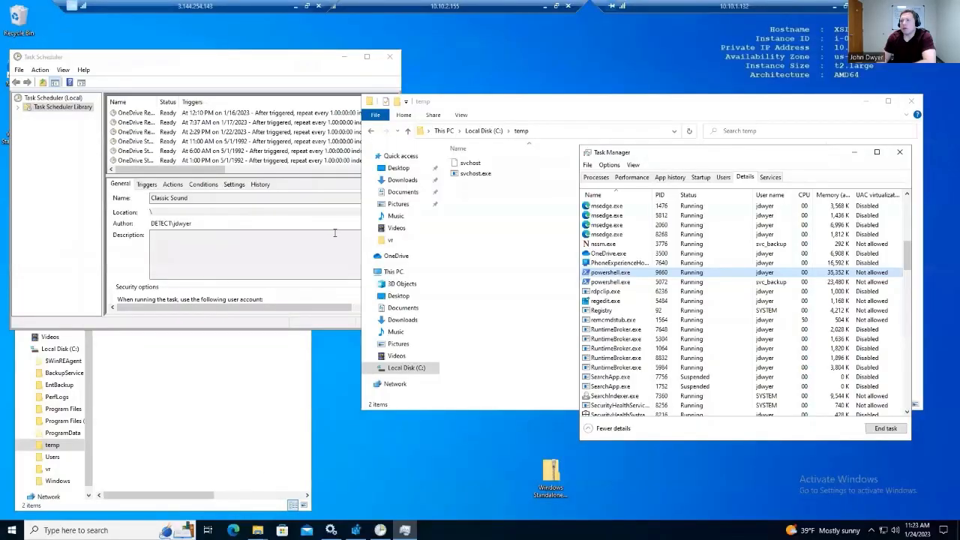
click(331, 530)
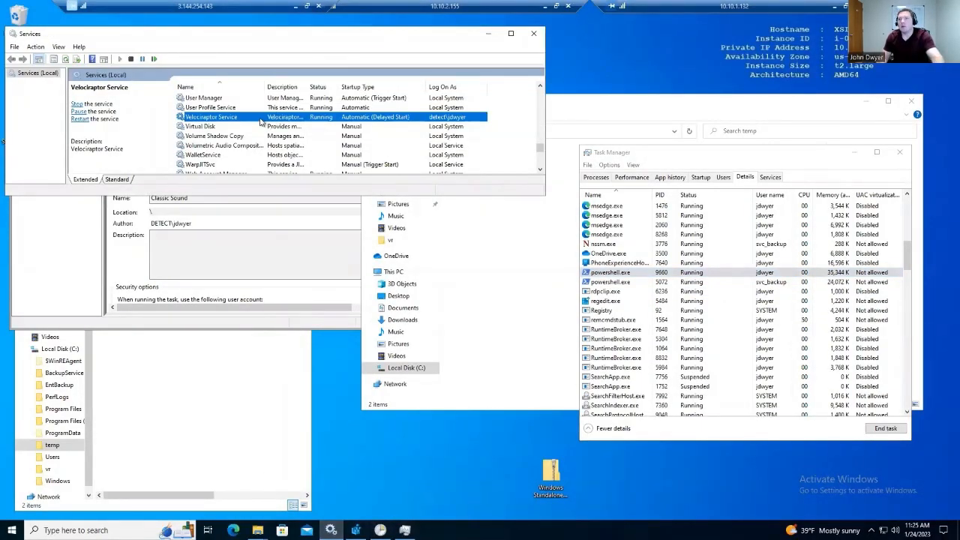
key(F5)
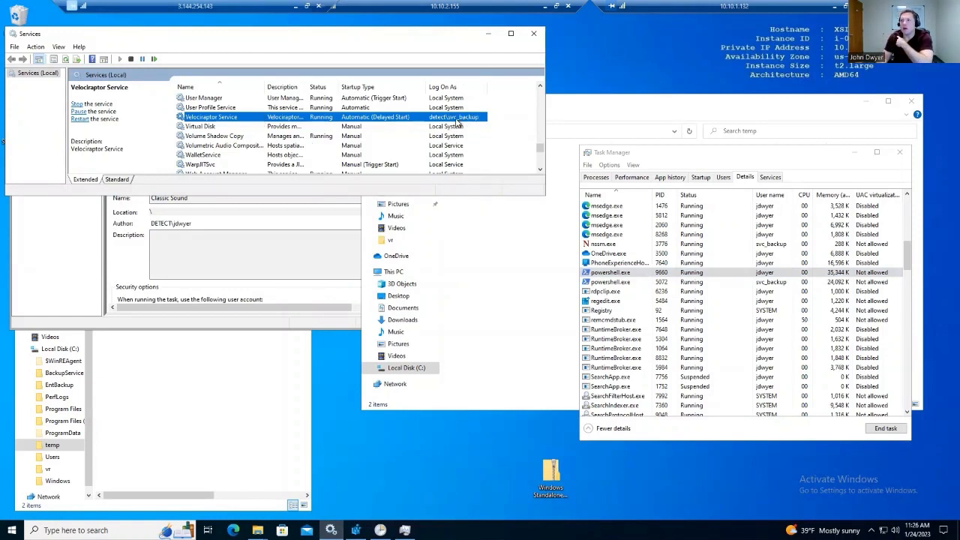
right_click(467, 119)
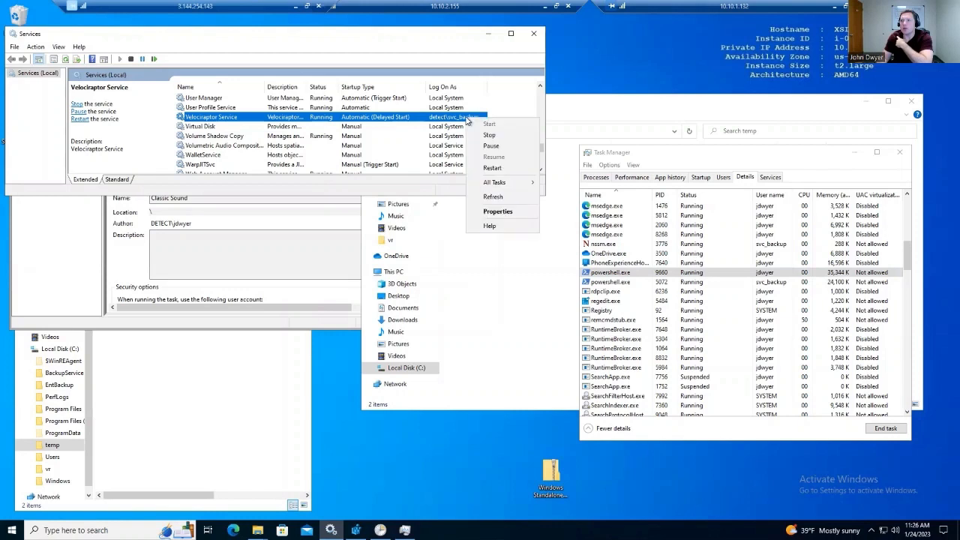
click(492, 168)
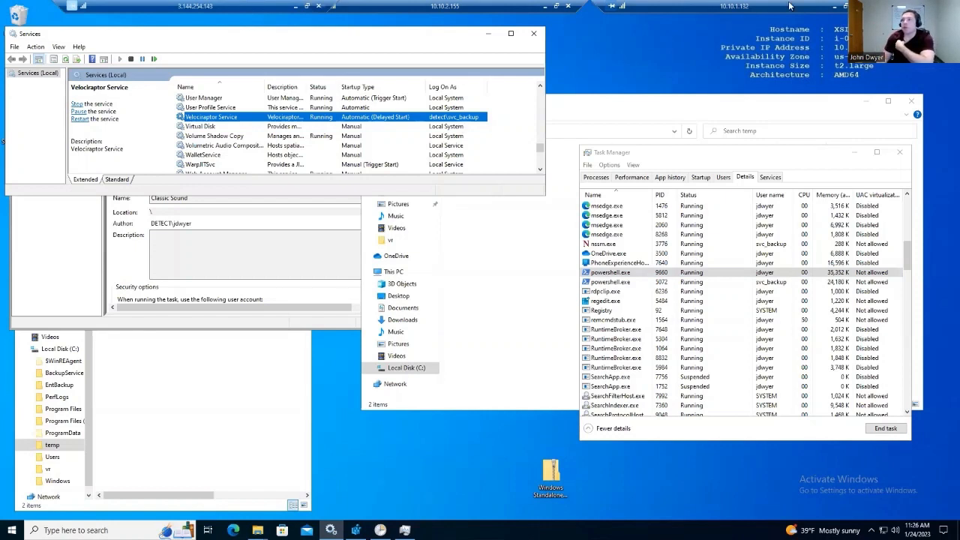
Return to Velociraptor, run the "Stage 3 Backdoor - Carbanak" hunt and reload the page
click(834, 10)
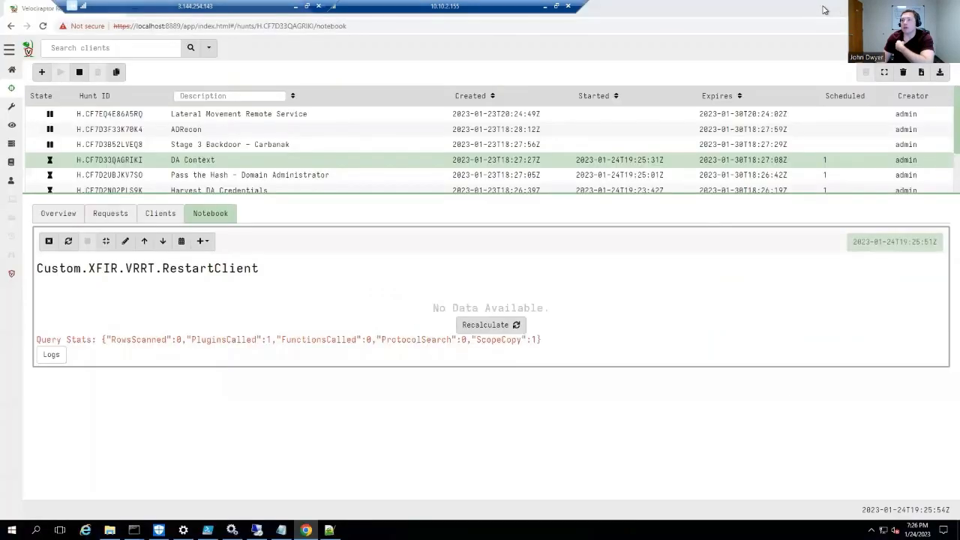
click(233, 149)
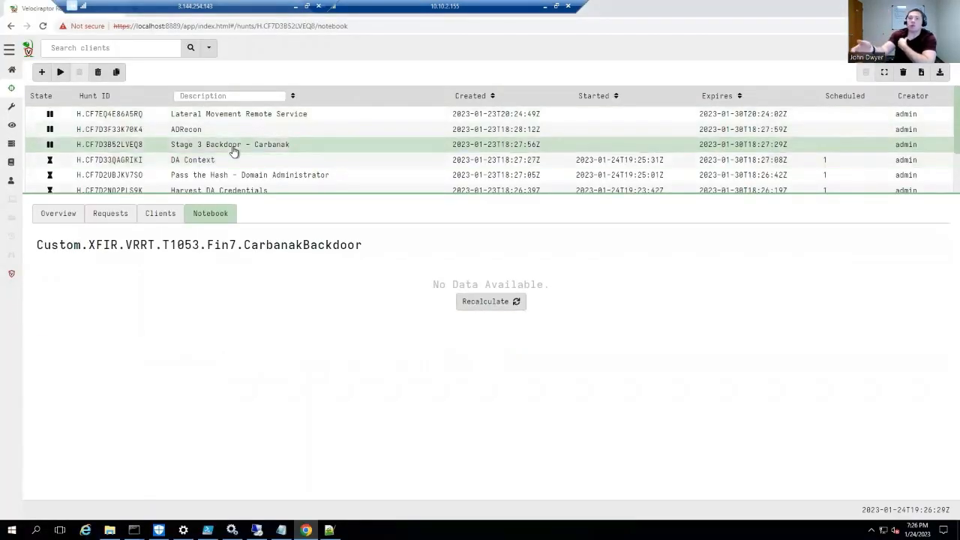
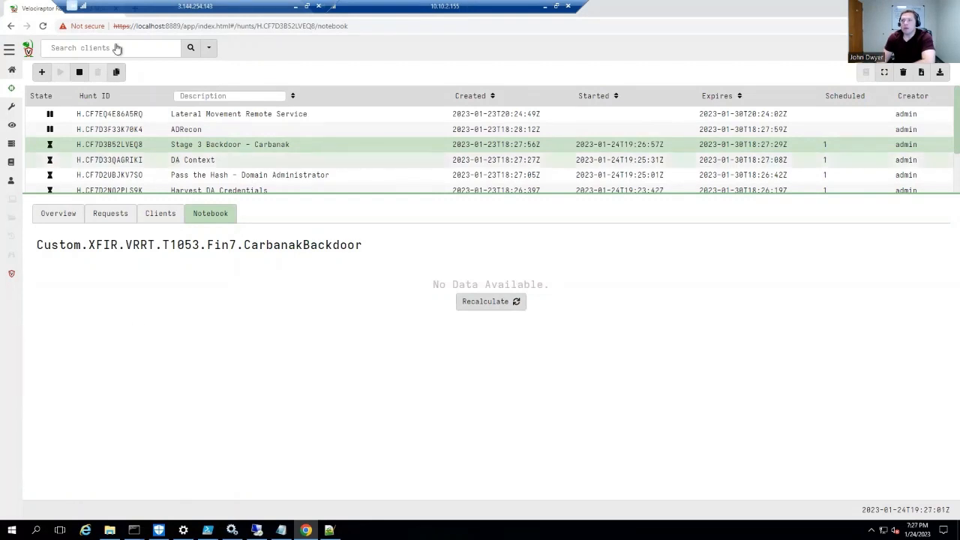
click(43, 26)
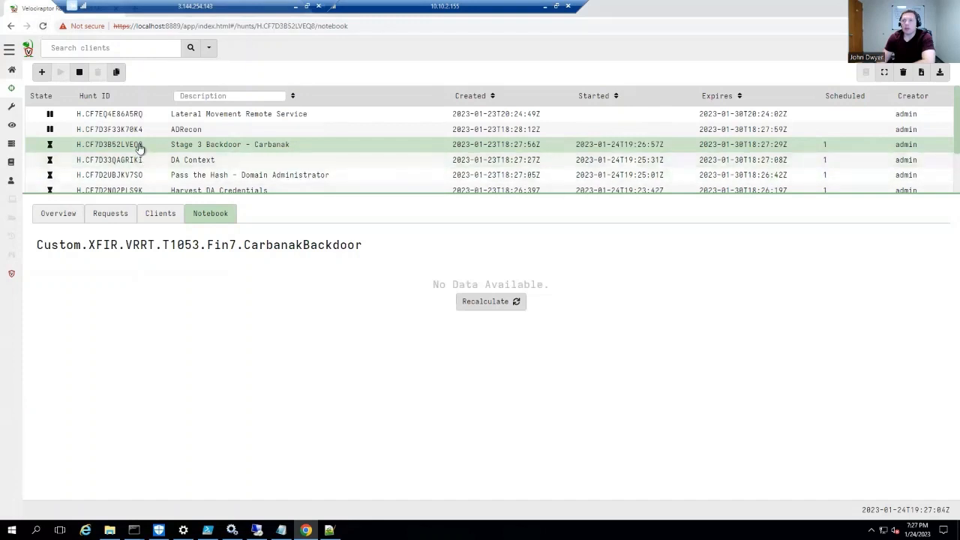
Switch to the target workstation, dismiss the Windows Script Host error and refresh the Task Scheduler Library
click(257, 530)
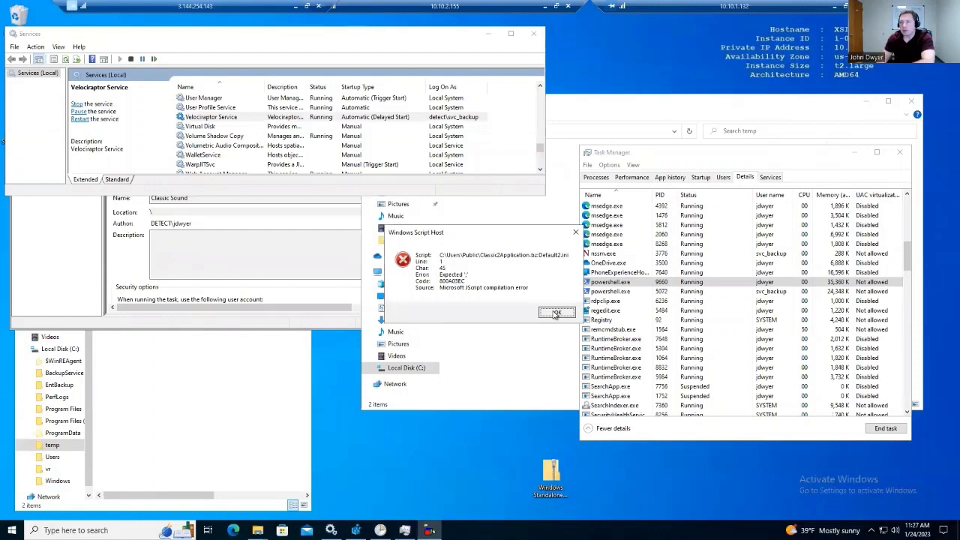
click(556, 312)
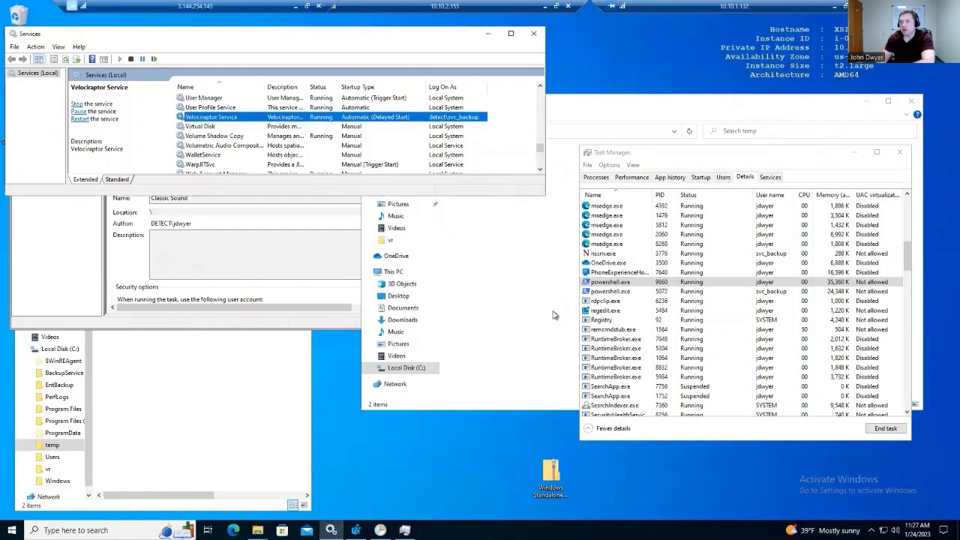
click(142, 323)
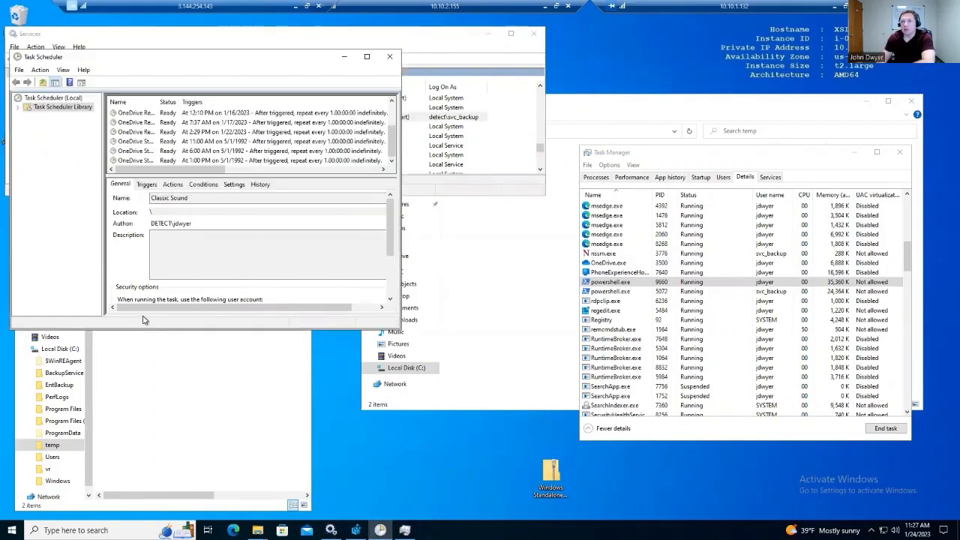
right_click(47, 108)
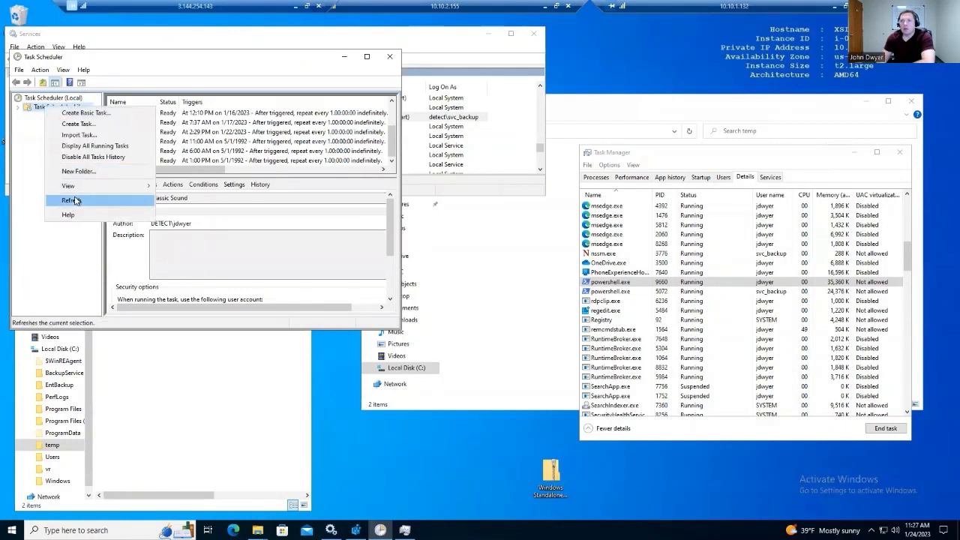
click(74, 200)
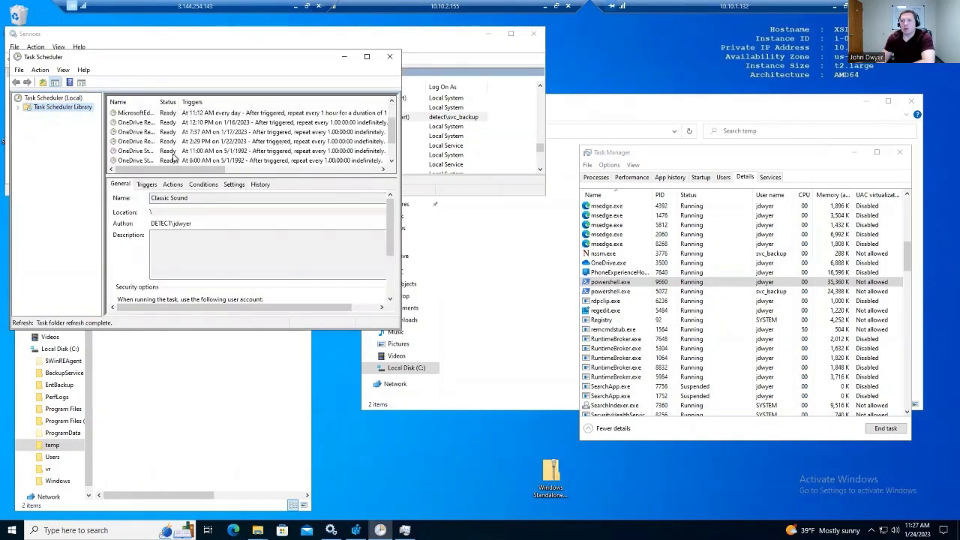
Enlarge the Task Scheduler window and examine which program the UpdateDefinitions task starts, showing its full path
scroll(173, 156, down, 1)
click(173, 160)
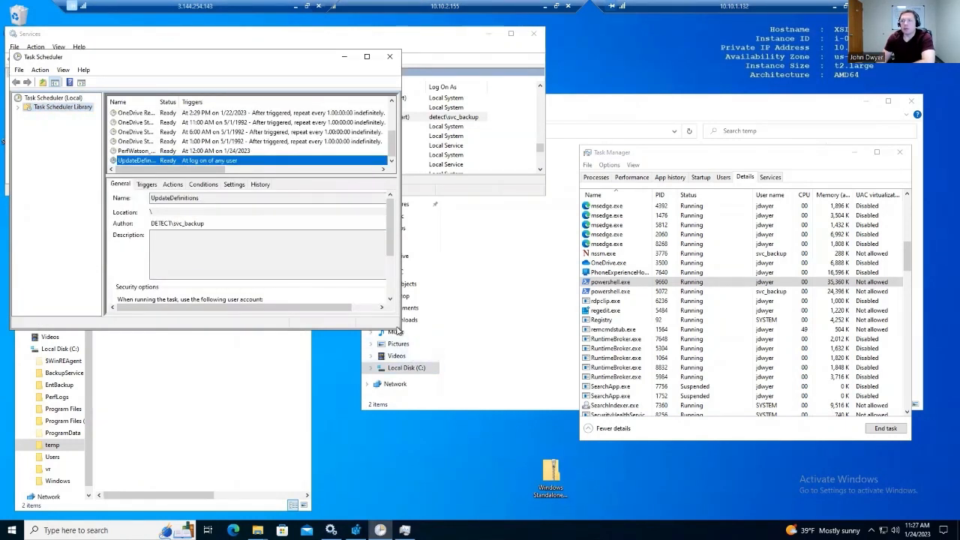
drag(397, 327, 675, 433)
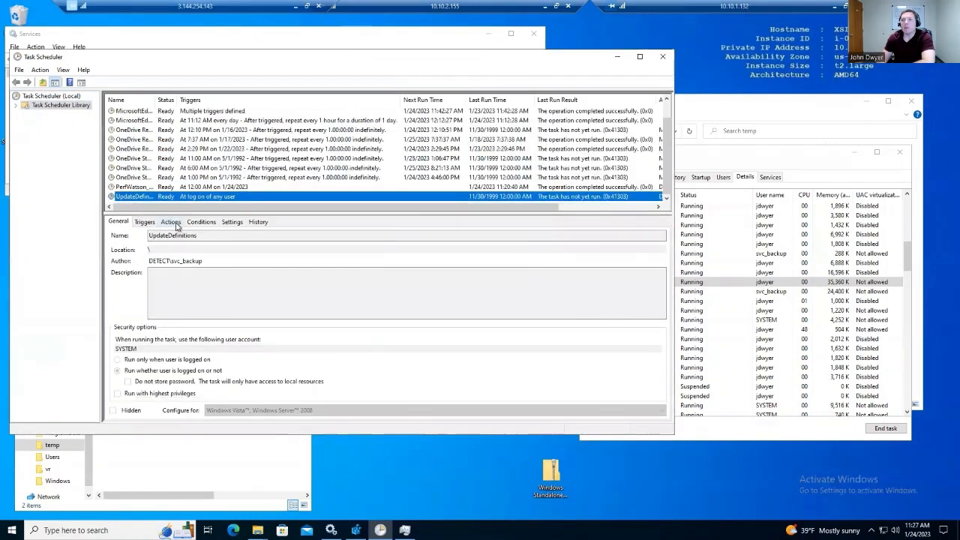
click(175, 225)
drag(383, 259, 560, 261)
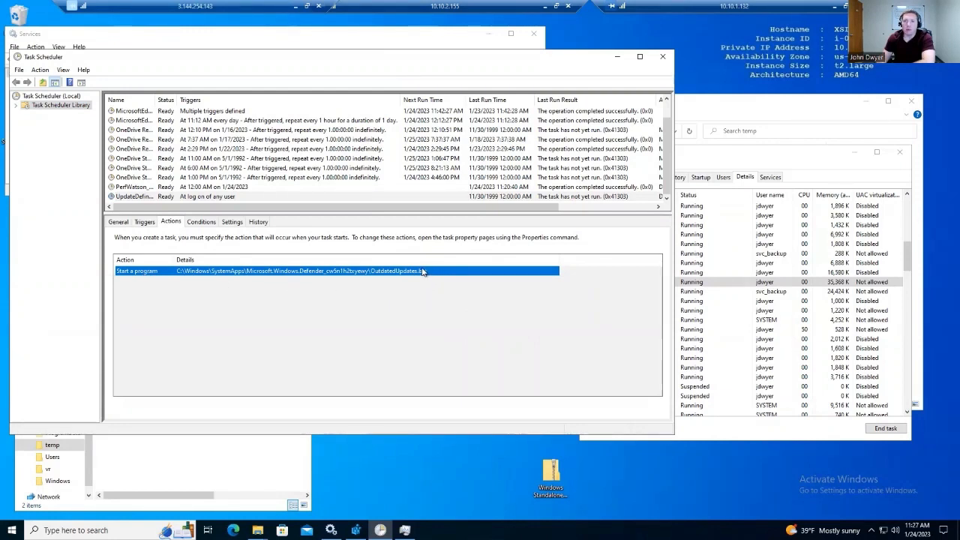
Place the temp folder window beside the task details and browse it to C:\Windows\SystemApps
click(257, 530)
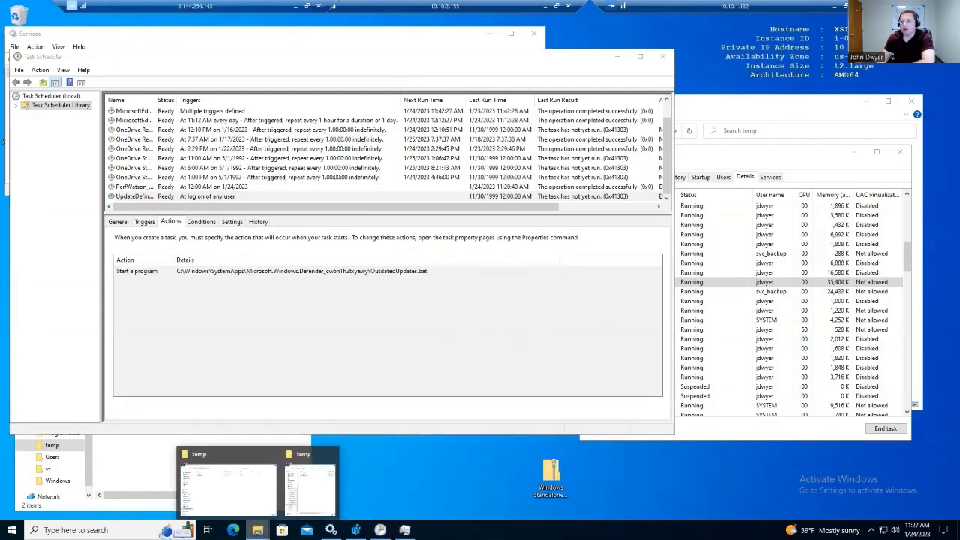
click(304, 501)
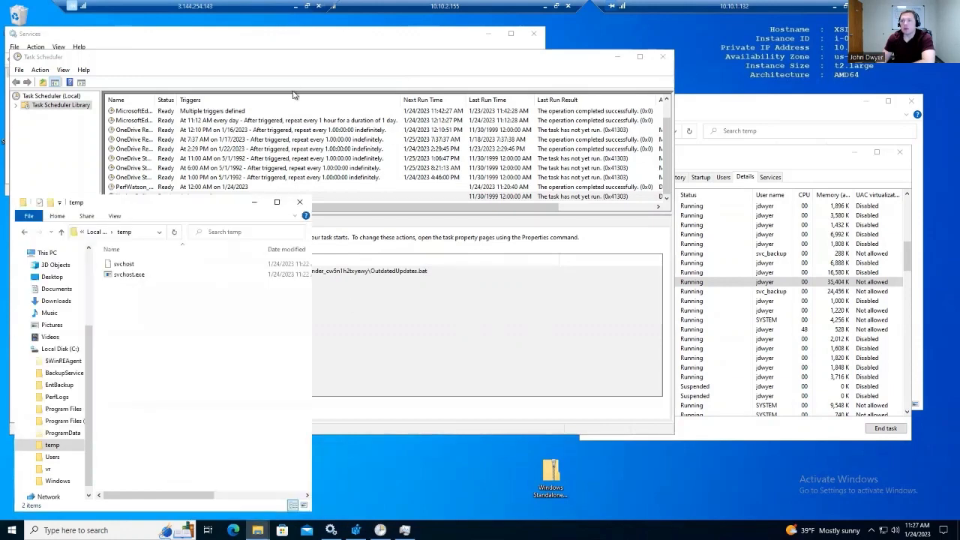
drag(180, 208, 657, 73)
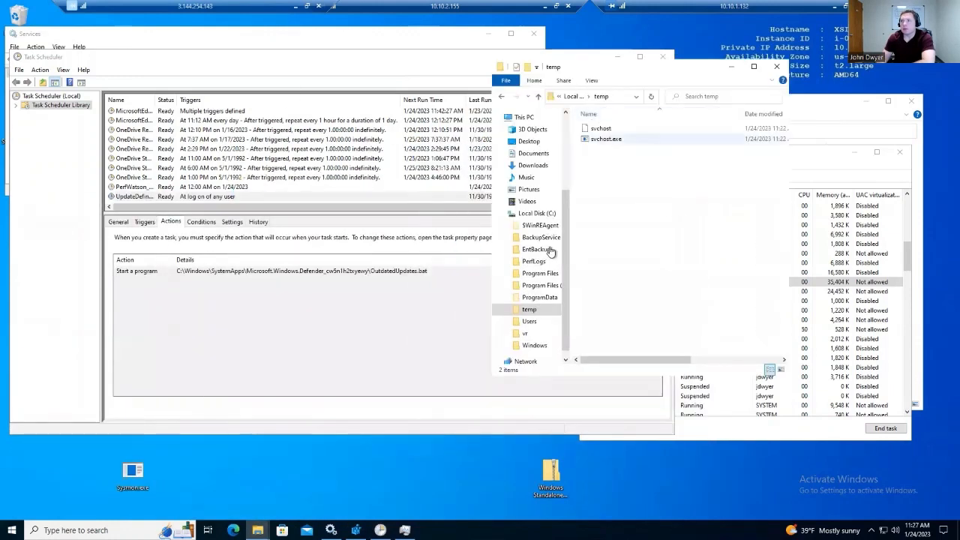
click(537, 214)
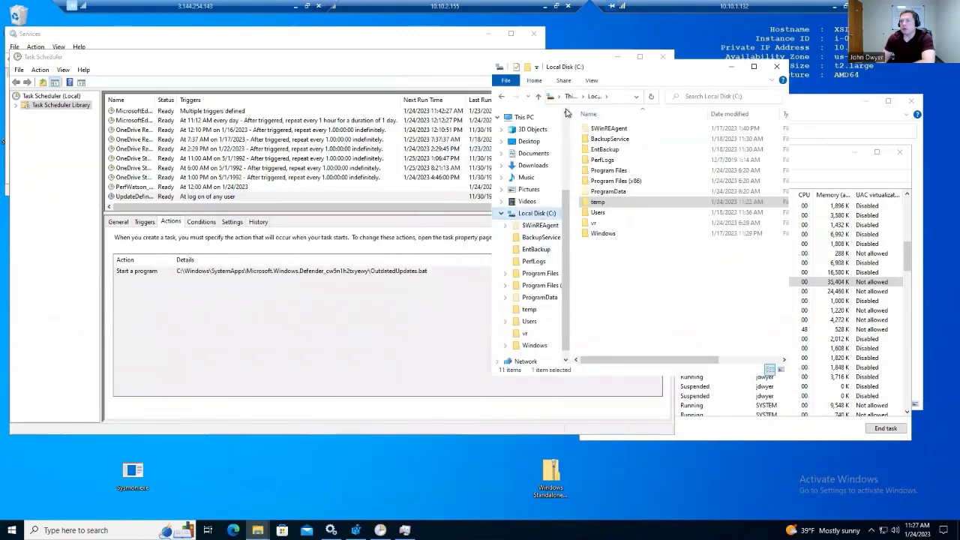
click(610, 104)
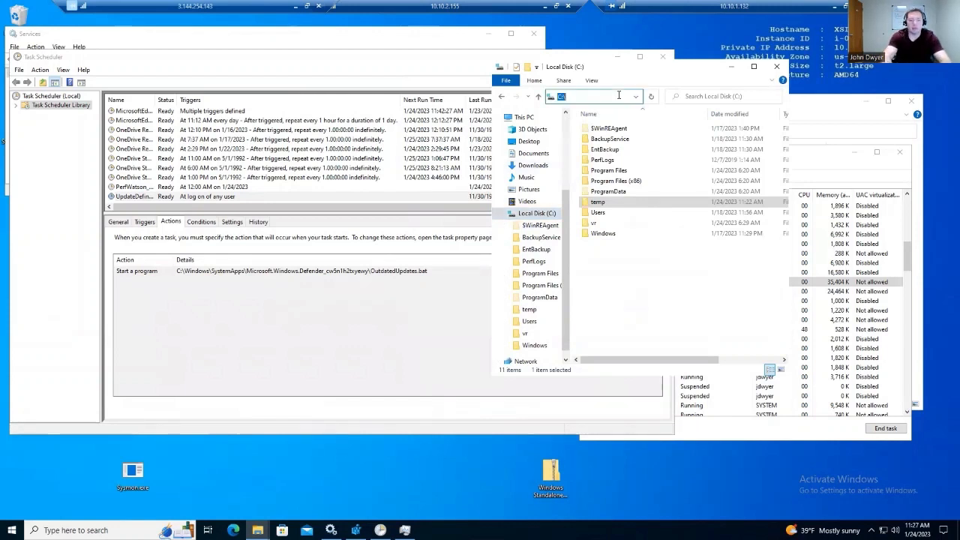
text(c:\Windows)
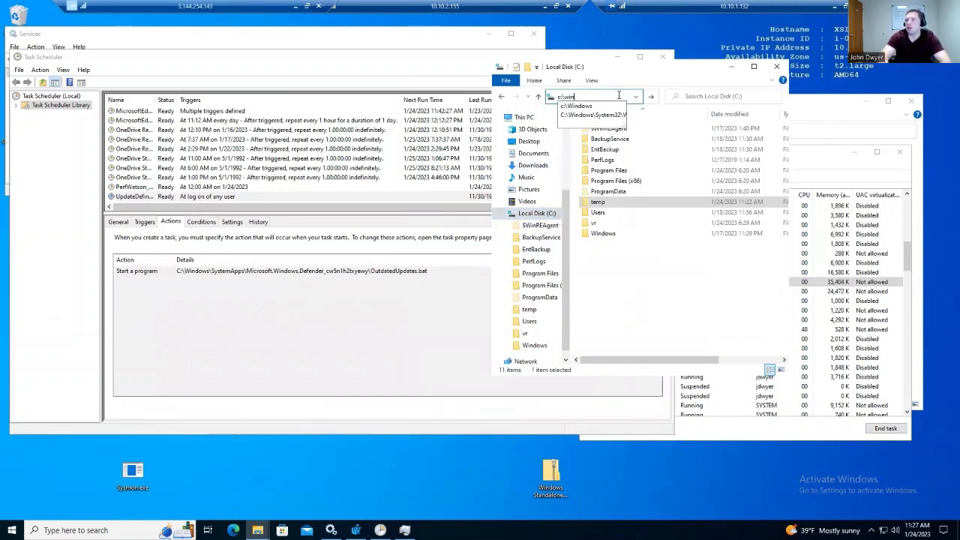
text(\syste)
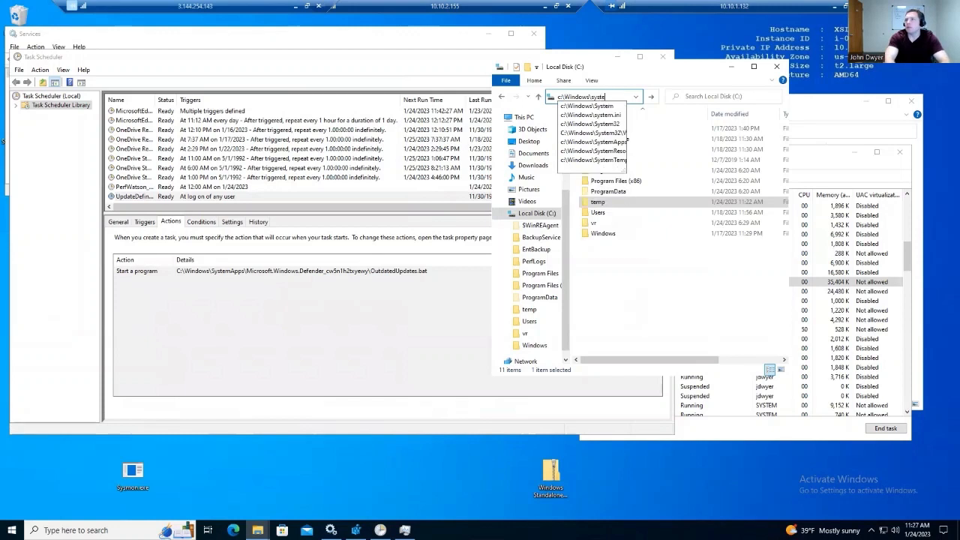
key(Down)
key(Down)
key(Down)
key(Down)
key(Down)
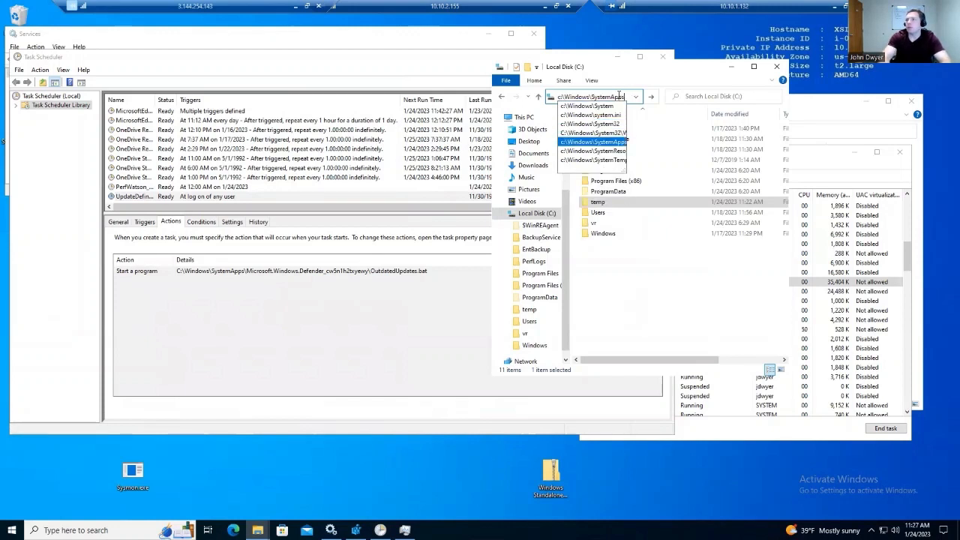
text(\m)
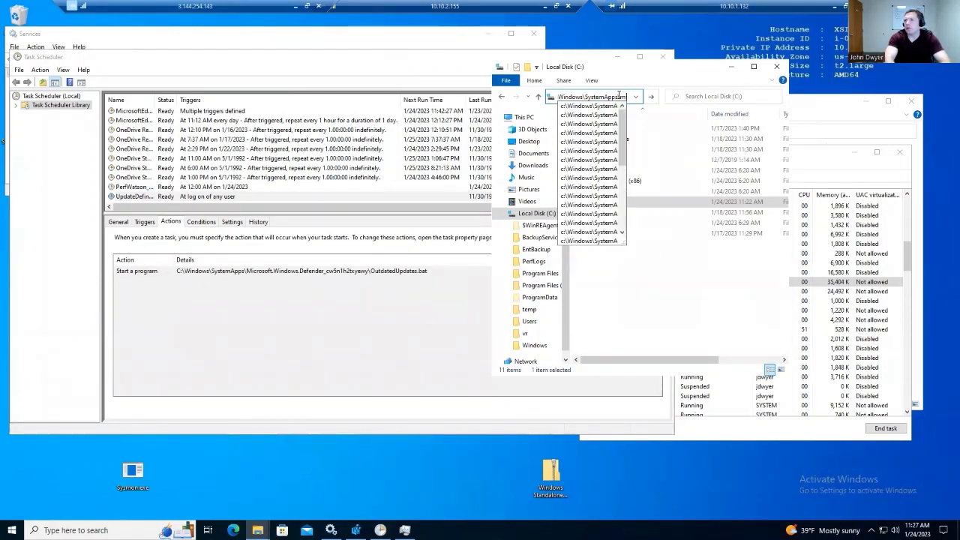
key(Return)
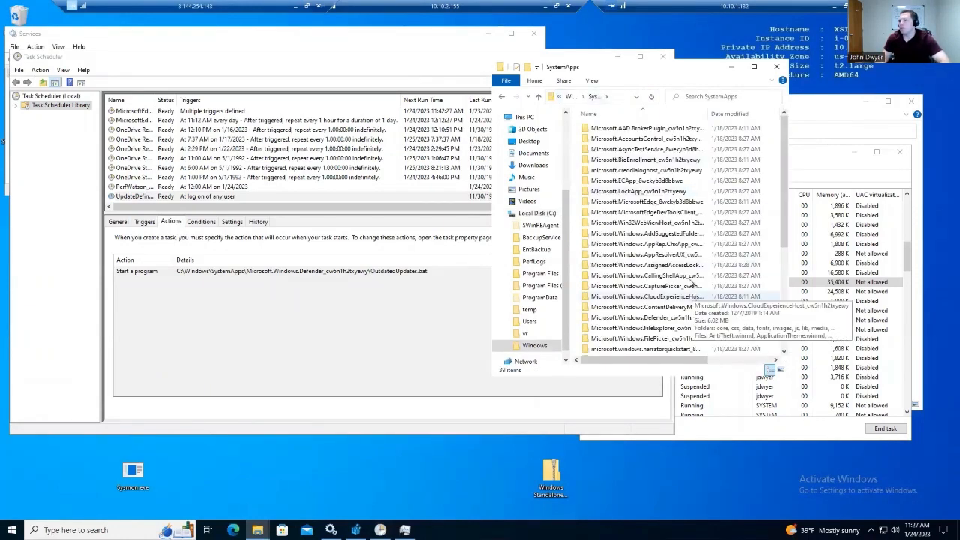
Sort SystemApps by date modified, examine the files in the Microsoft.Windows.Defender_cw5n1h2txyewy folder, and close the window
click(736, 115)
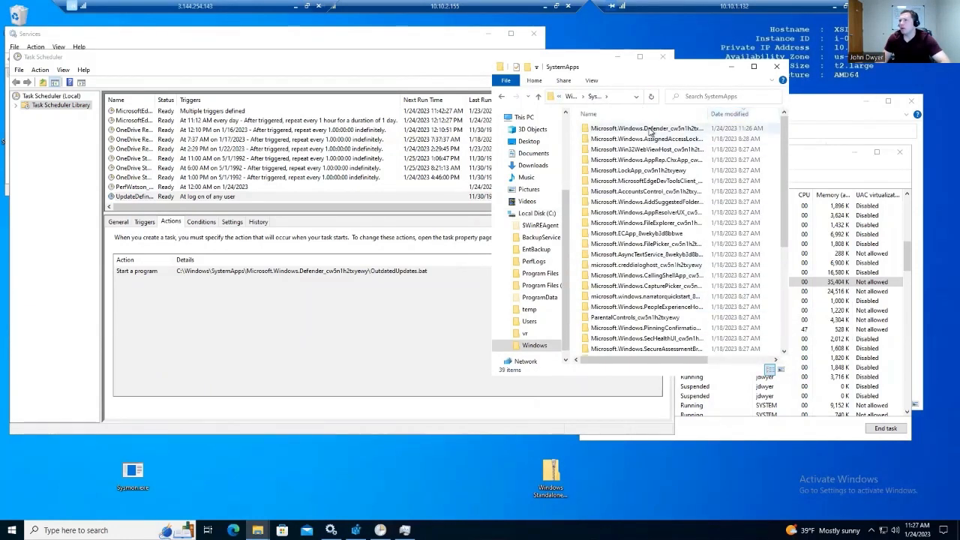
click(650, 130)
double_click(649, 130)
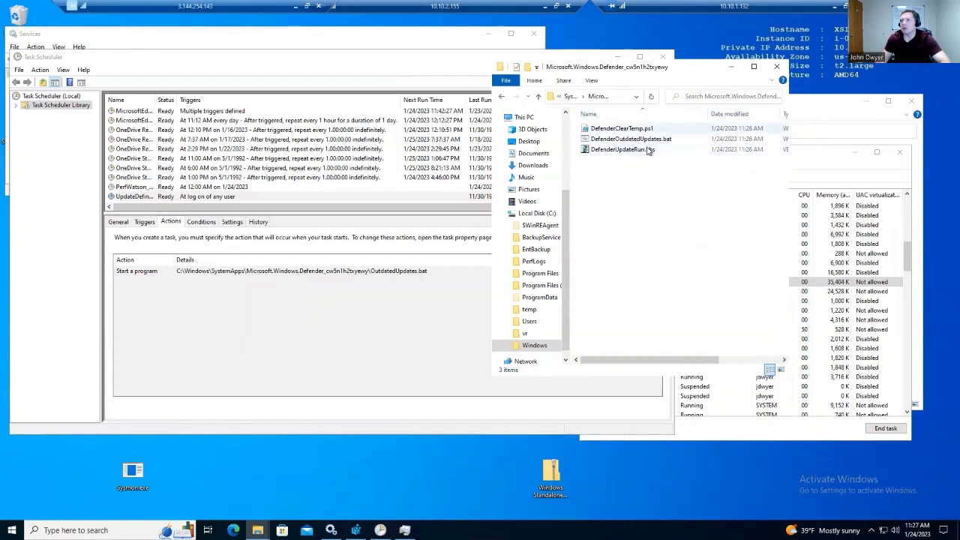
click(776, 66)
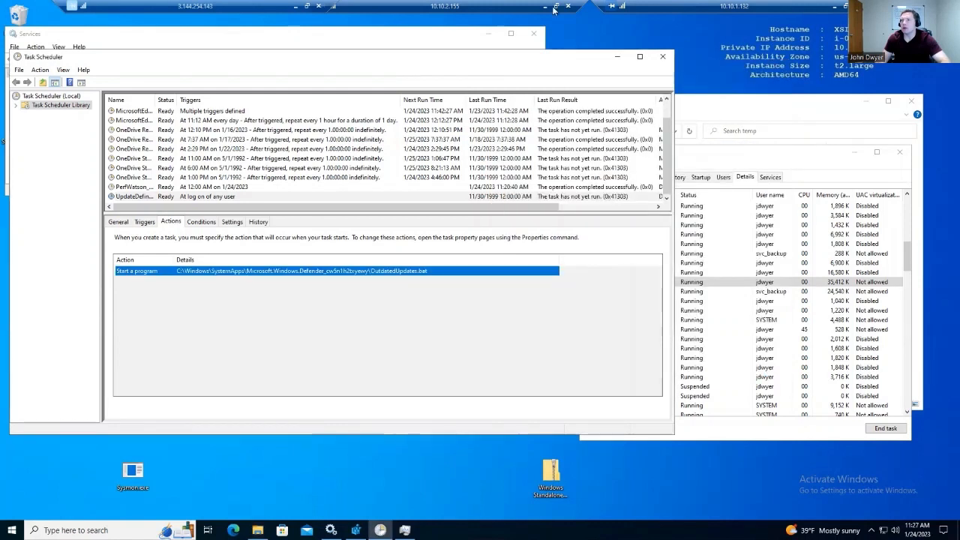
Return to Velociraptor, select the ADRecon hunt, and review Stage 3 of the attack diagram in the redraptor.pptx presentation
click(838, 6)
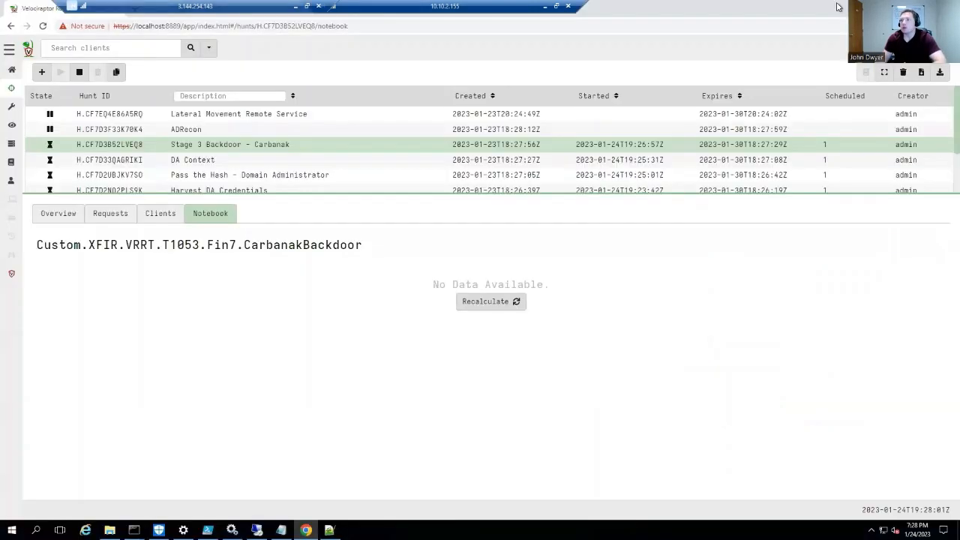
click(205, 132)
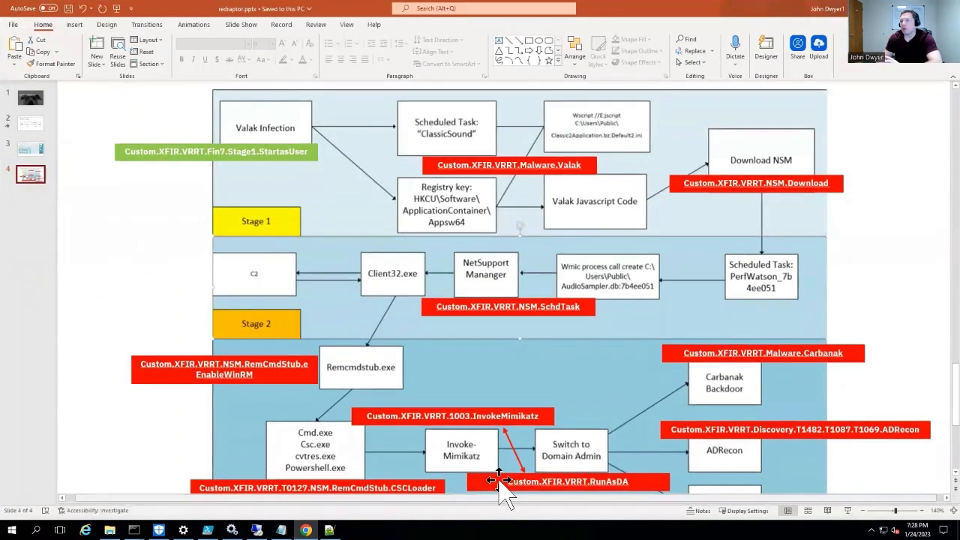
scroll(731, 408, down, 2)
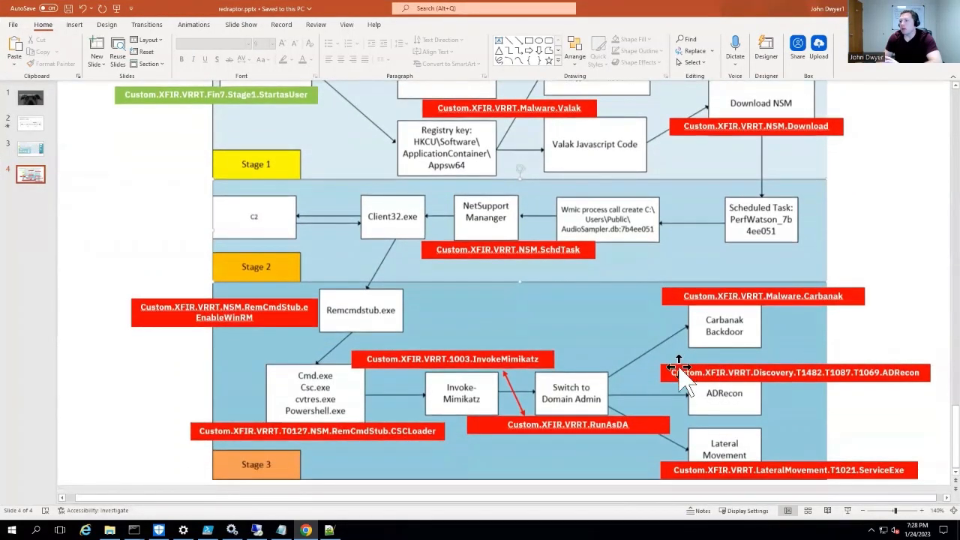
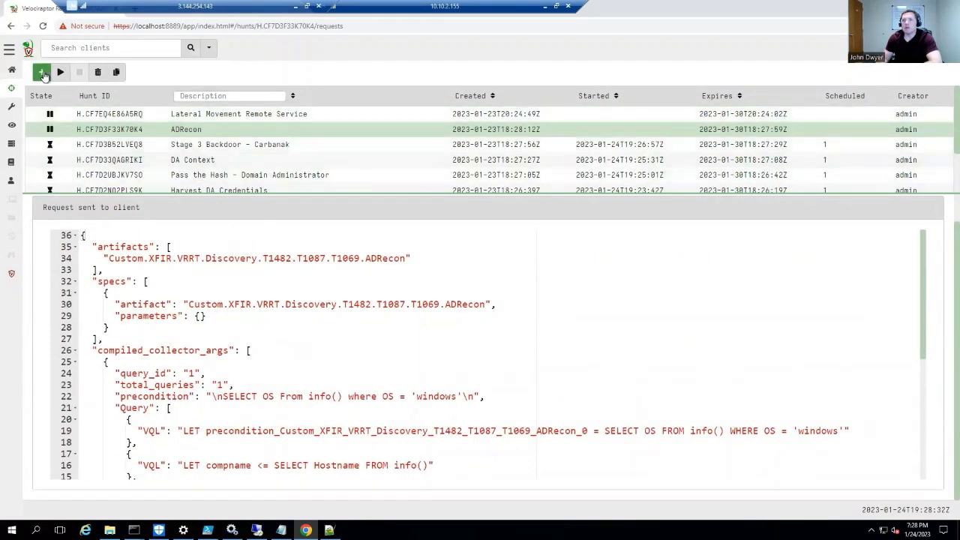
Create a new hunt described as AdFind that collects the Custom.XFIR.VRRT.T1087.ADFind artifact, and launch its creation
click(42, 72)
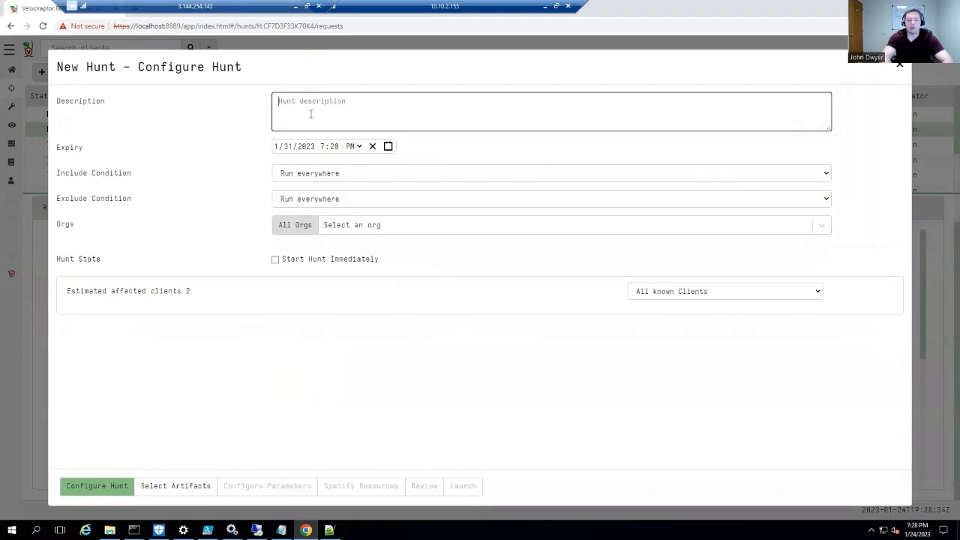
text(AdFind)
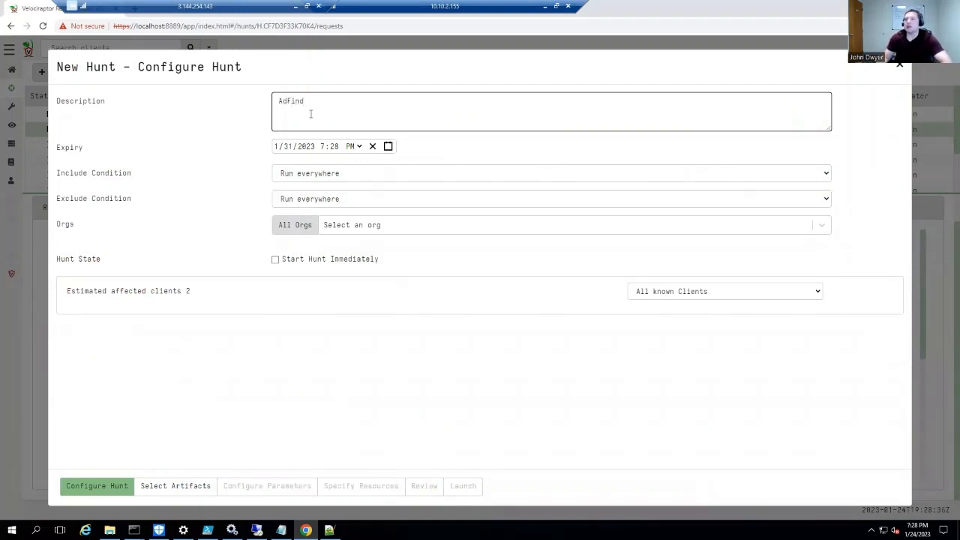
click(166, 486)
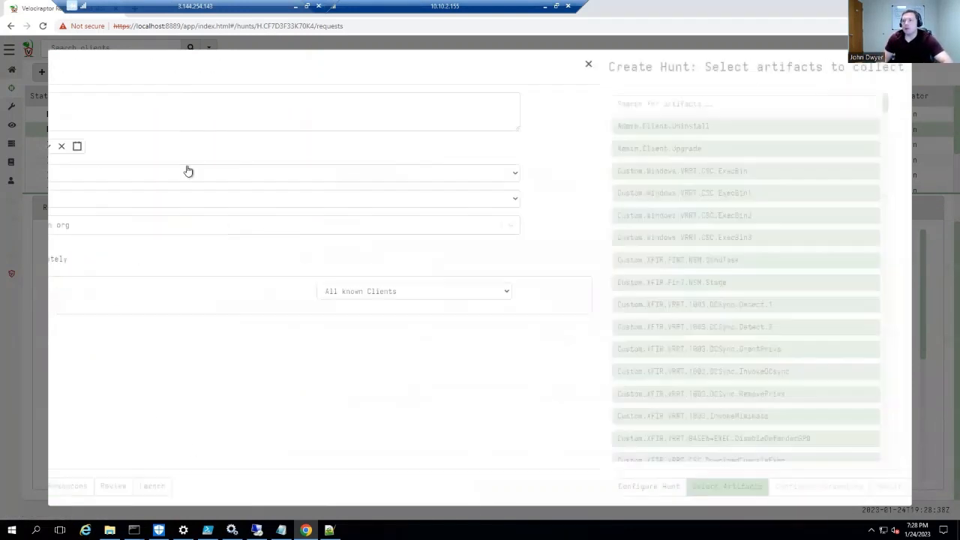
click(215, 104)
text(adfind)
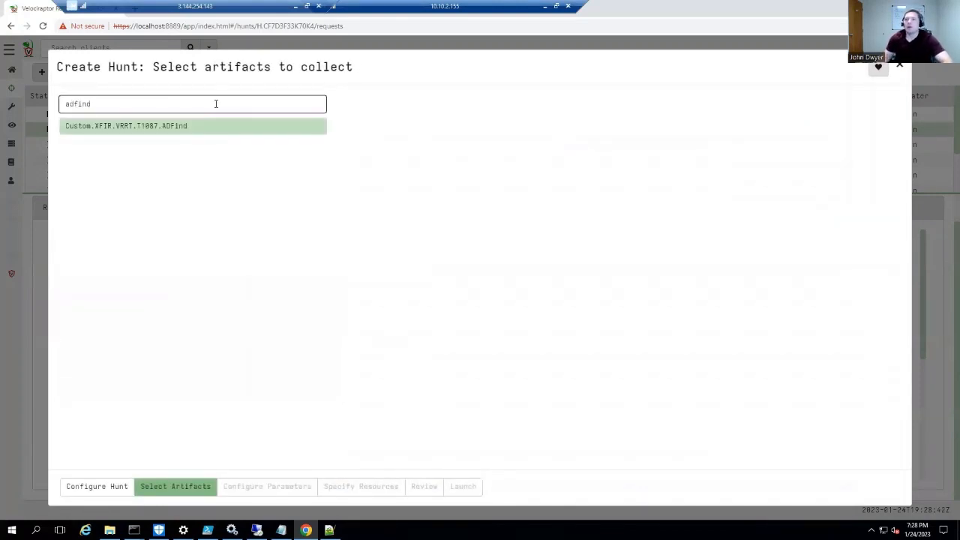
click(167, 127)
click(462, 486)
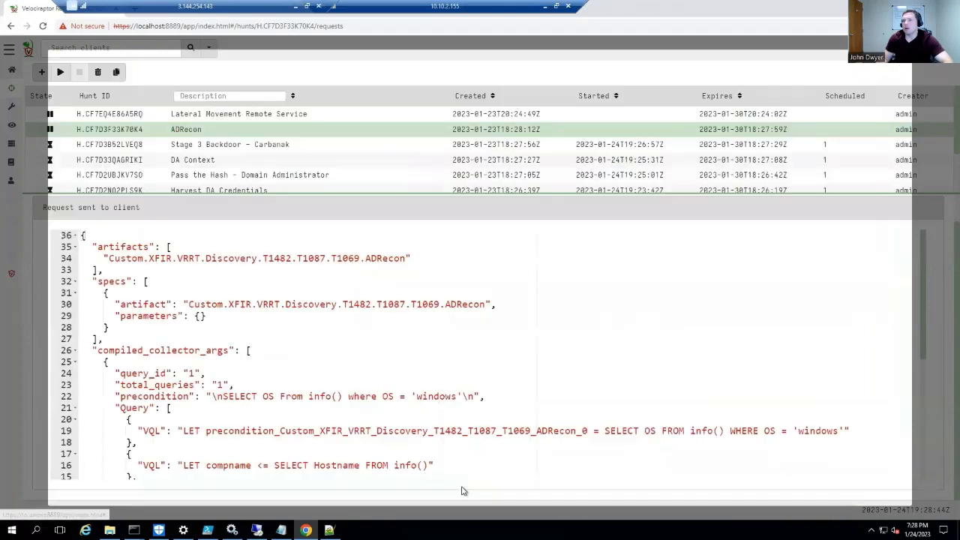
Select the new AdFind hunt and start running it
click(109, 114)
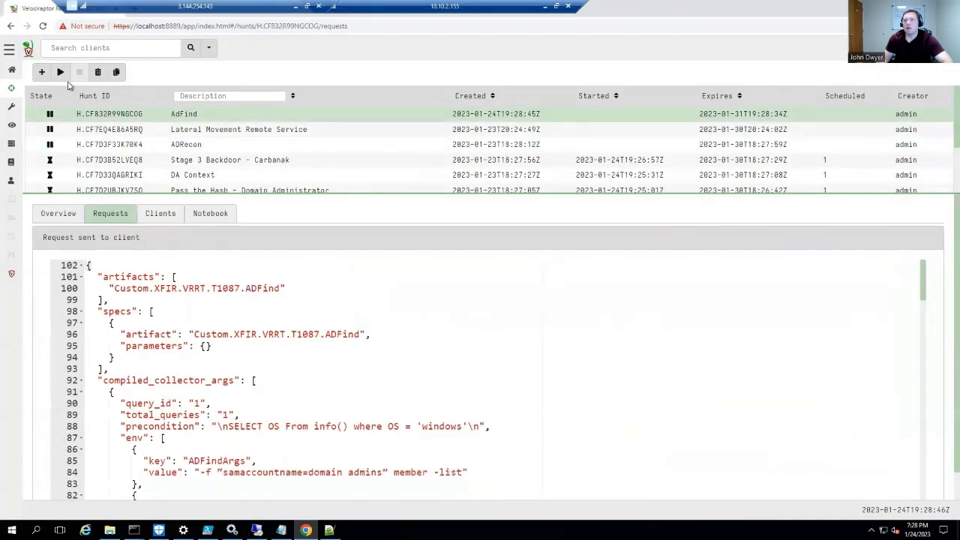
click(60, 72)
click(575, 139)
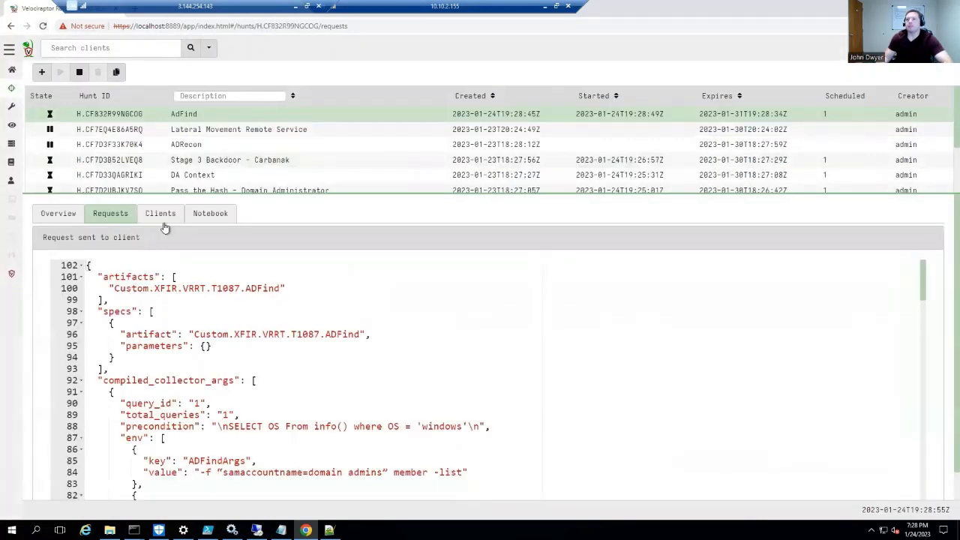
Examine the AdFind hunt's notebook results, highlighting the account names listed as domain admins members
click(207, 214)
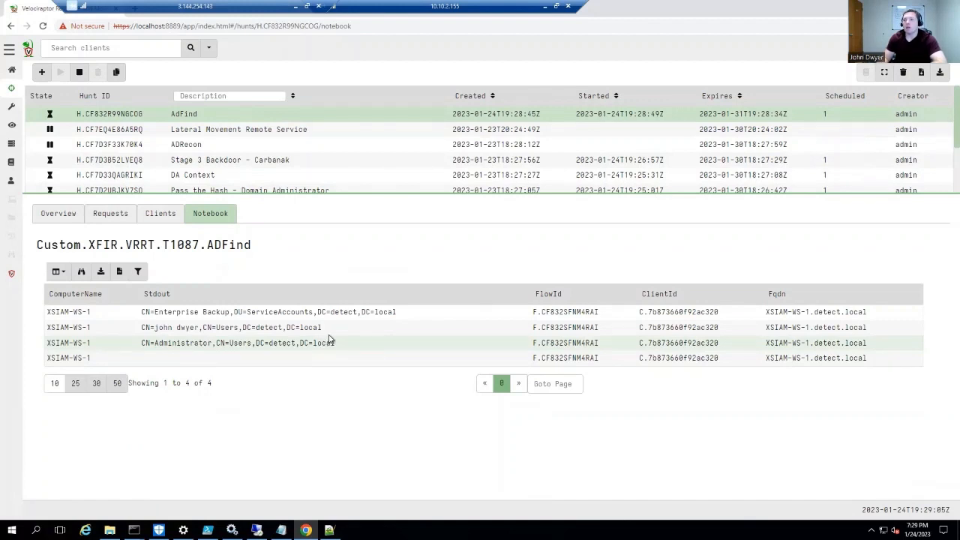
click(330, 336)
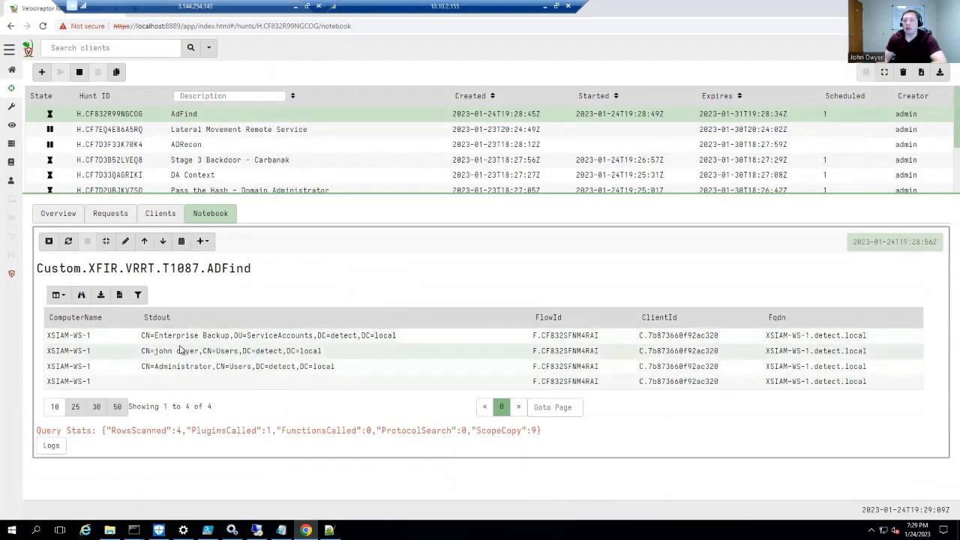
drag(200, 354, 156, 351)
click(226, 336)
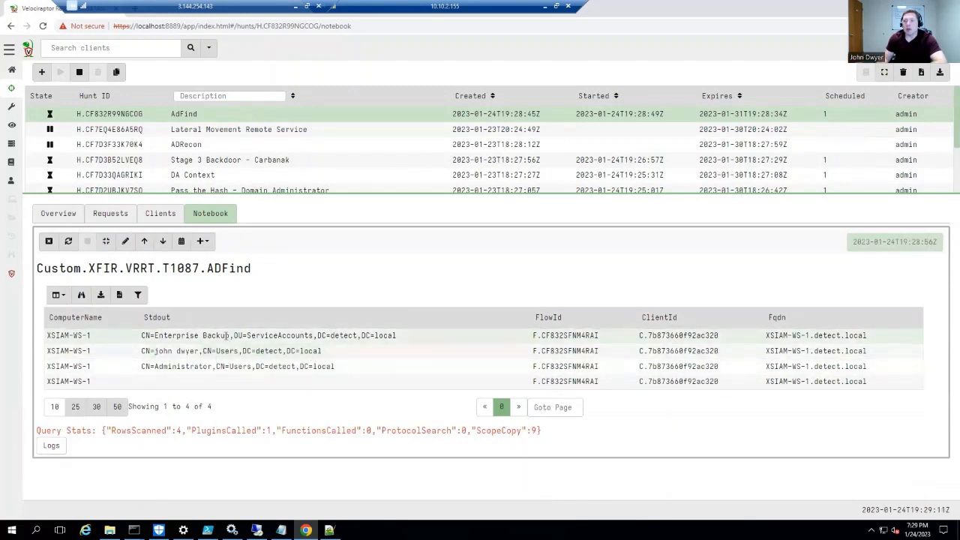
drag(233, 336, 154, 336)
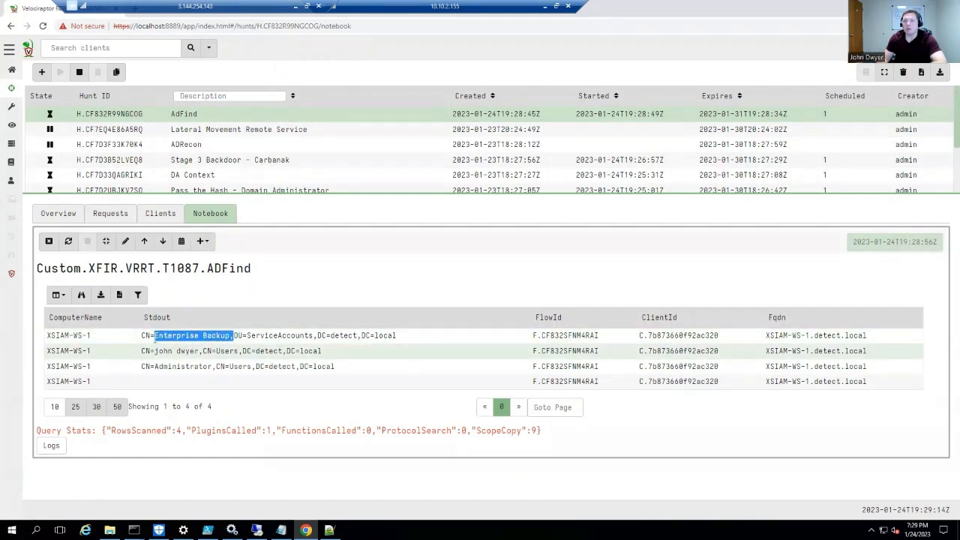
drag(200, 351, 154, 351)
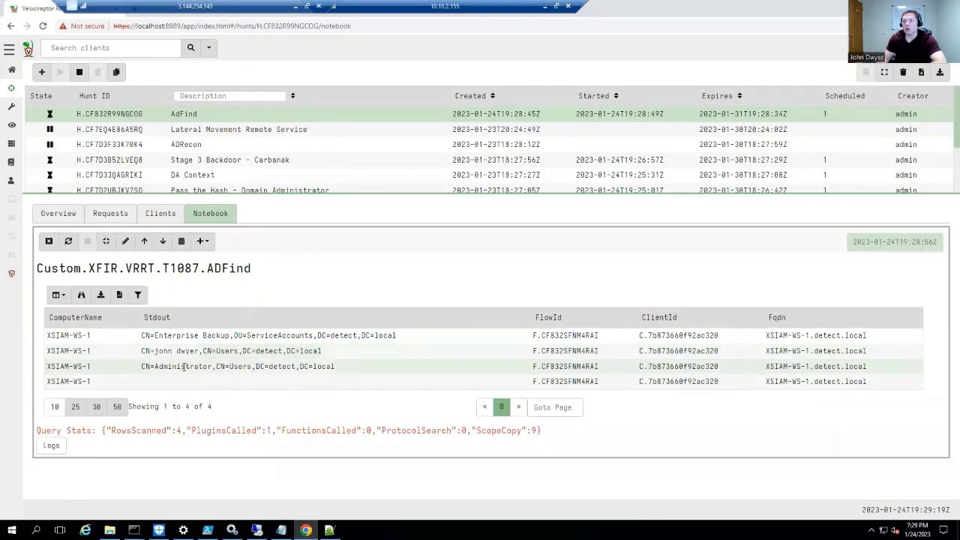
double_click(183, 366)
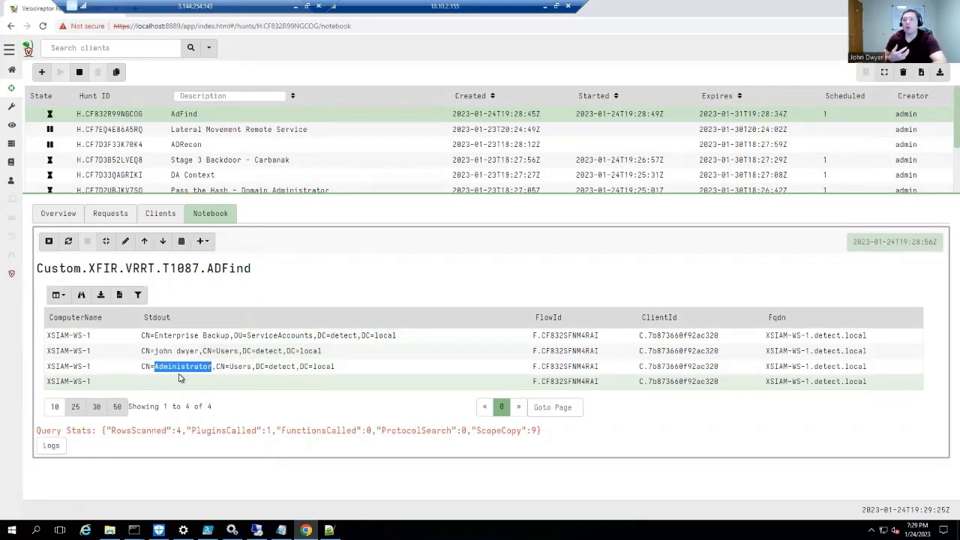
Select the Lateral Movement Remote Service hunt and start running it
click(223, 132)
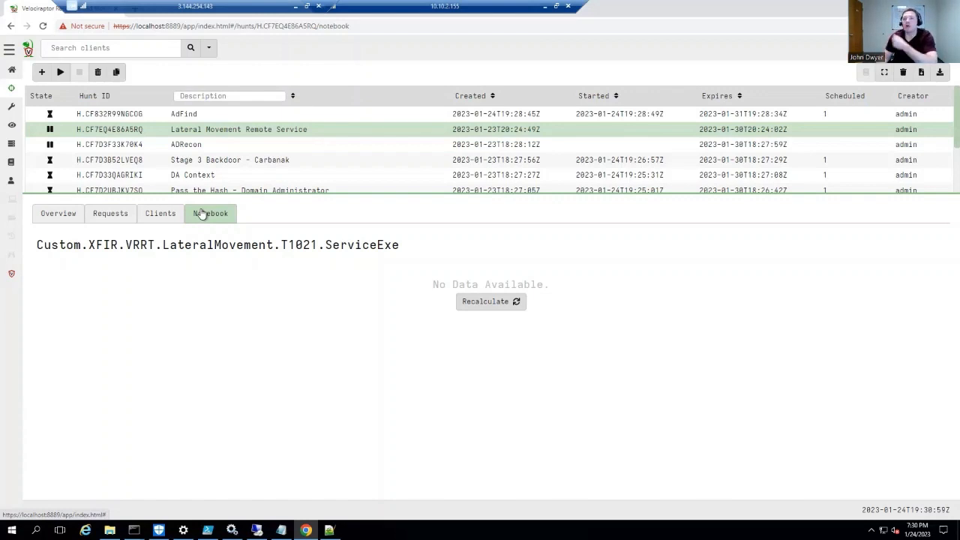
click(60, 72)
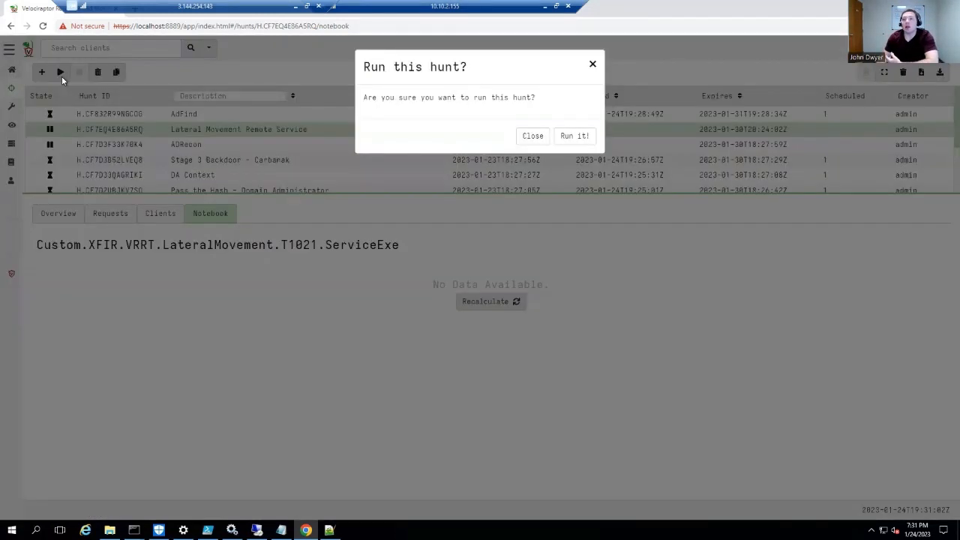
click(576, 138)
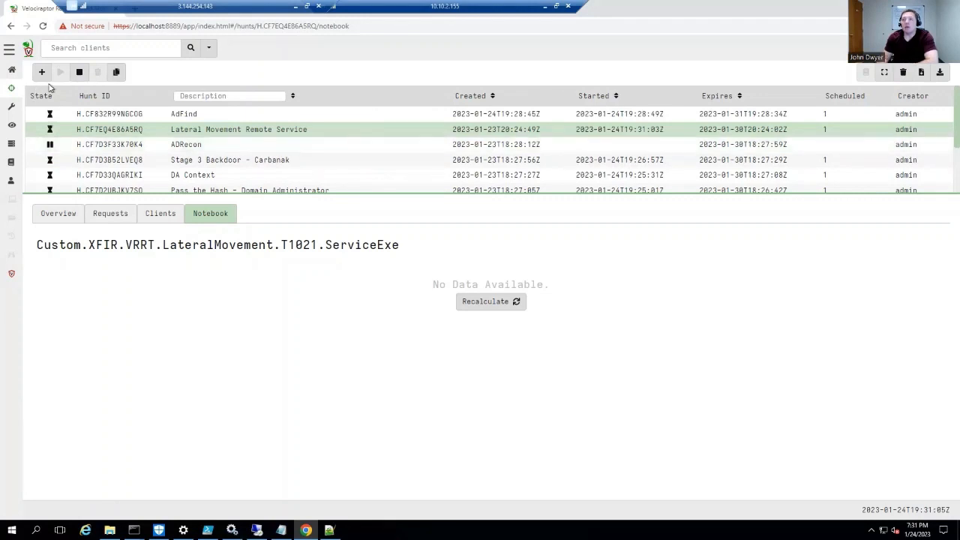
Refresh the Lateral Movement Remote Service notebook results and check the hunt's overview for finished clients
click(42, 27)
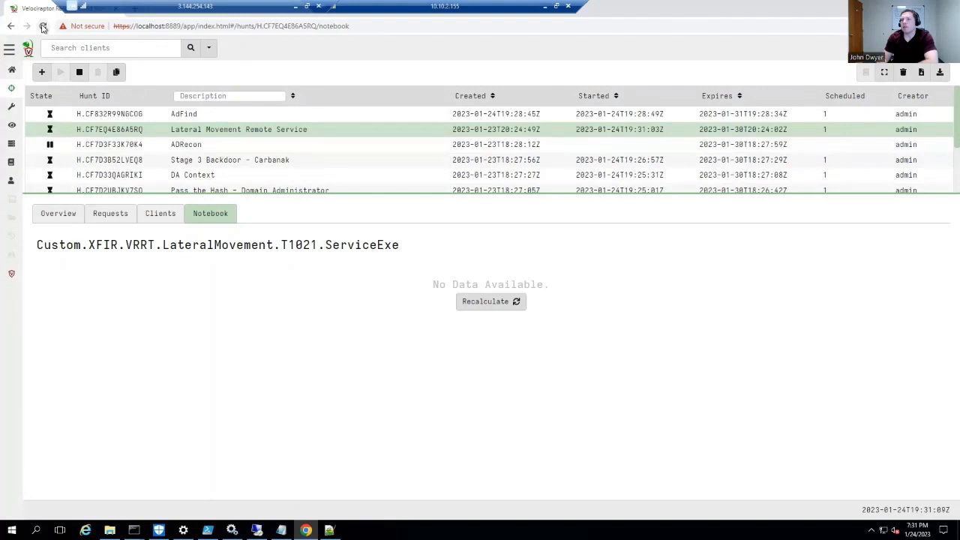
click(488, 304)
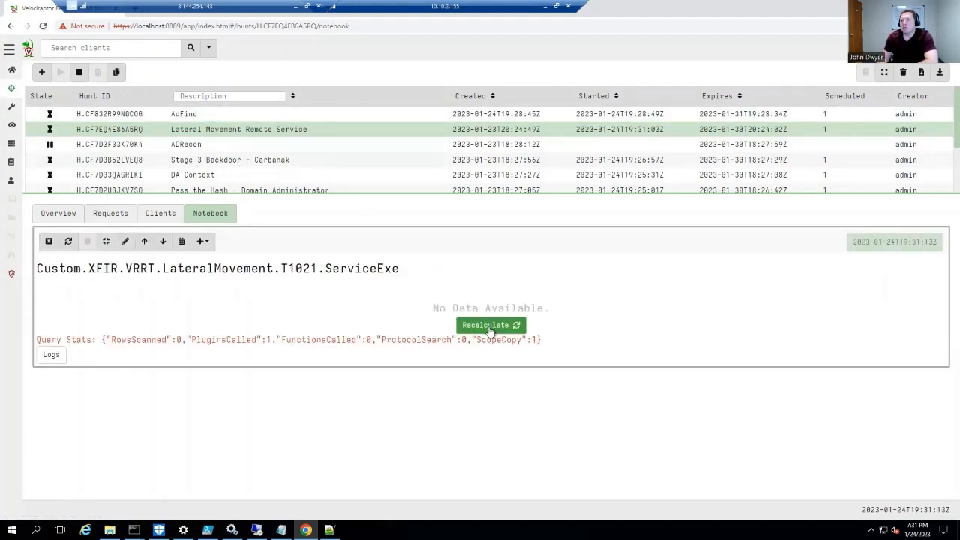
click(488, 327)
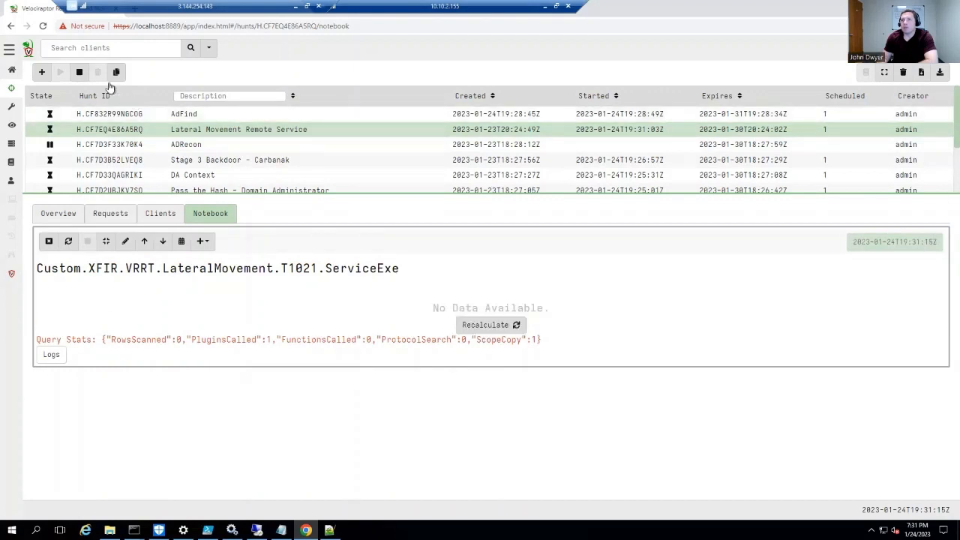
click(43, 26)
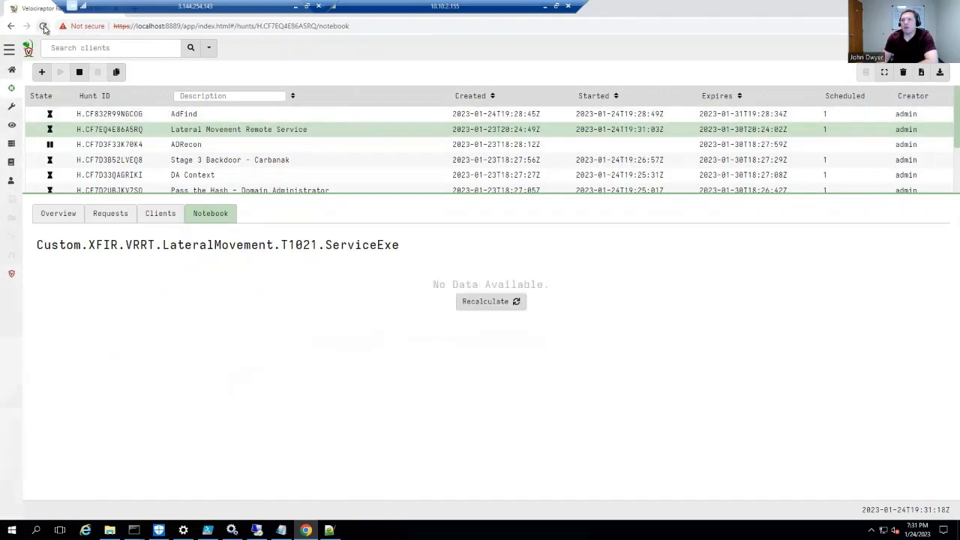
click(516, 303)
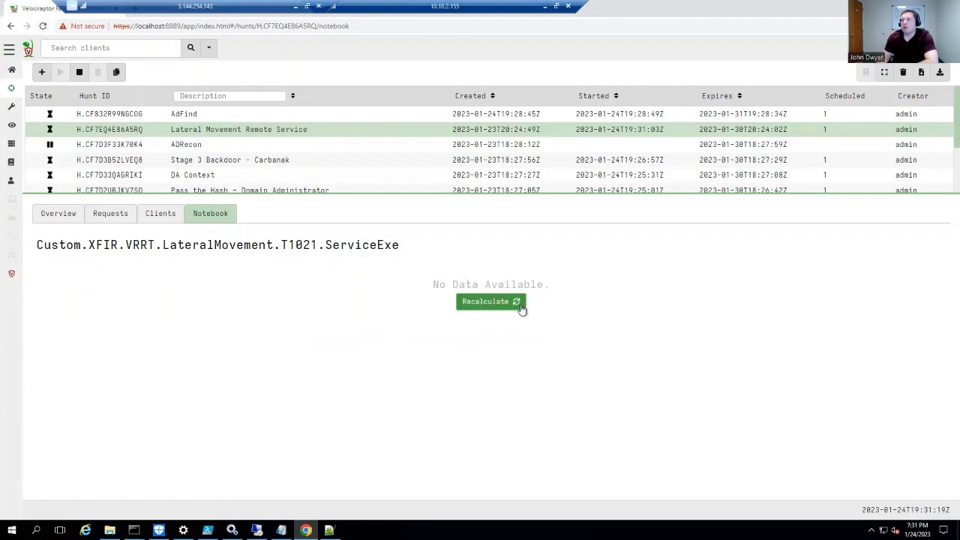
click(71, 216)
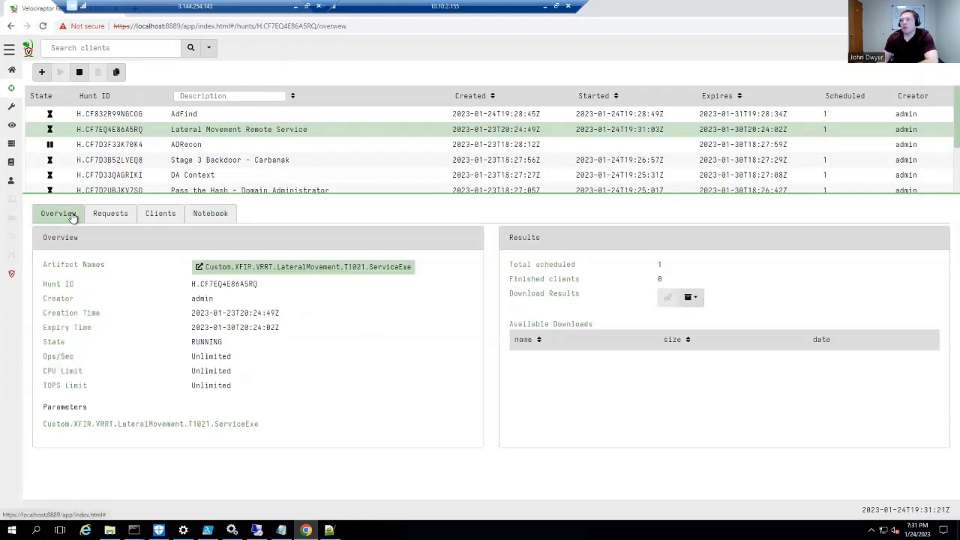
click(42, 27)
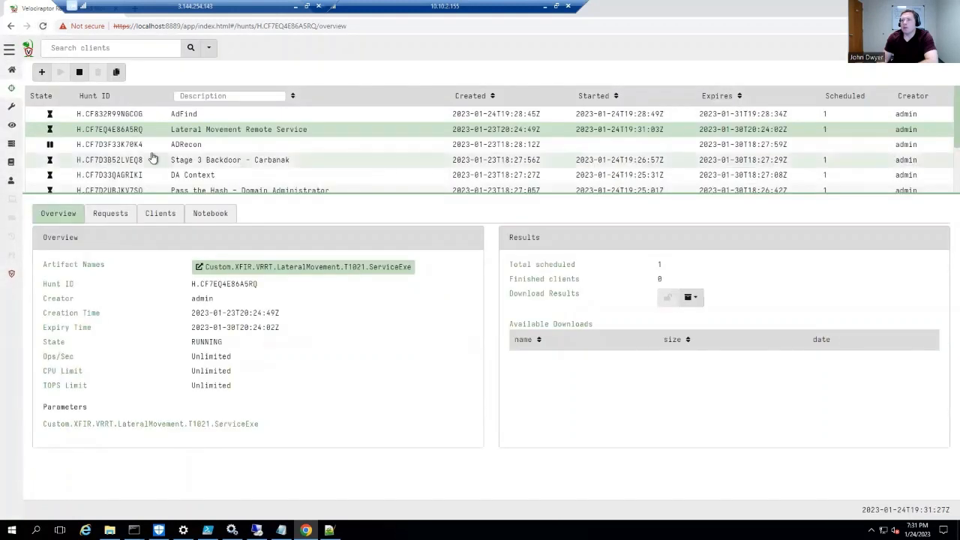
List all clients and reload the list to check which machines are connected
click(84, 47)
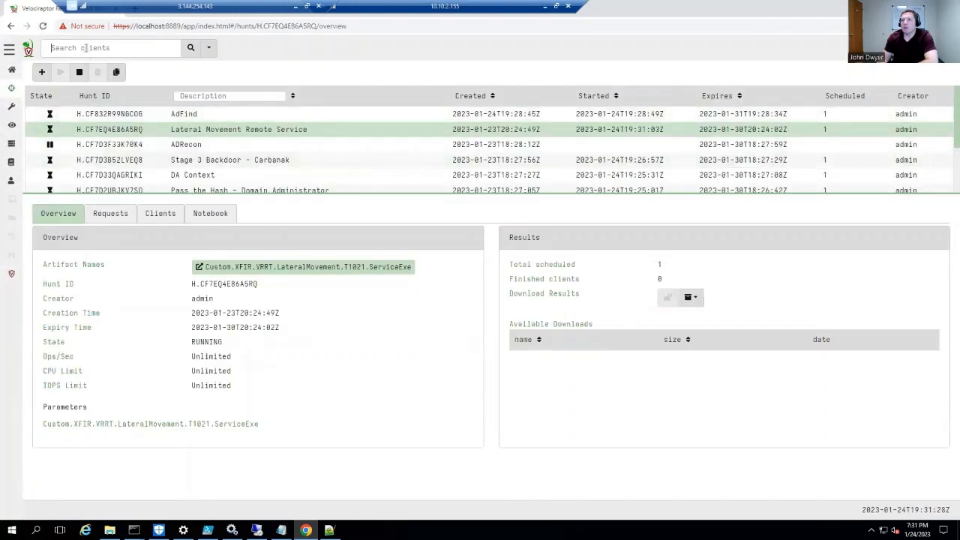
click(190, 47)
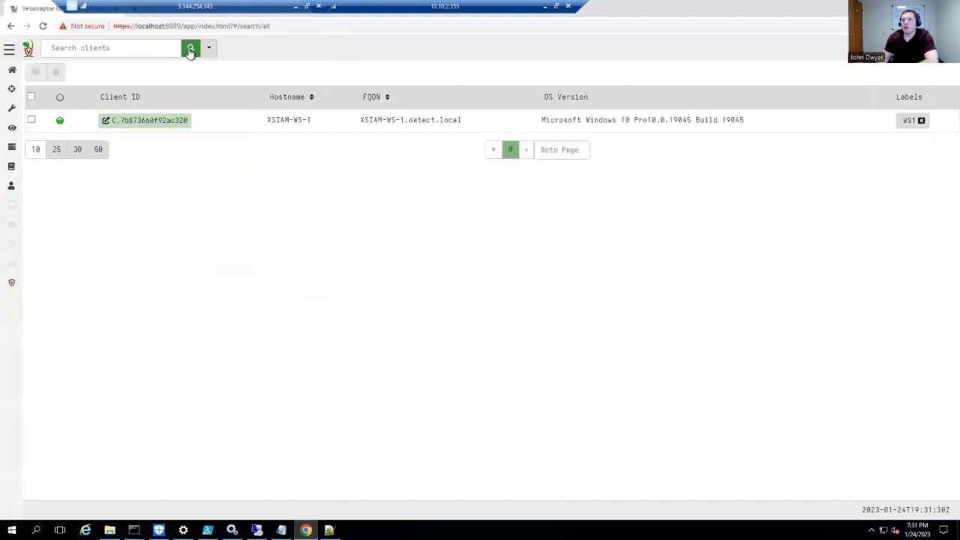
click(43, 27)
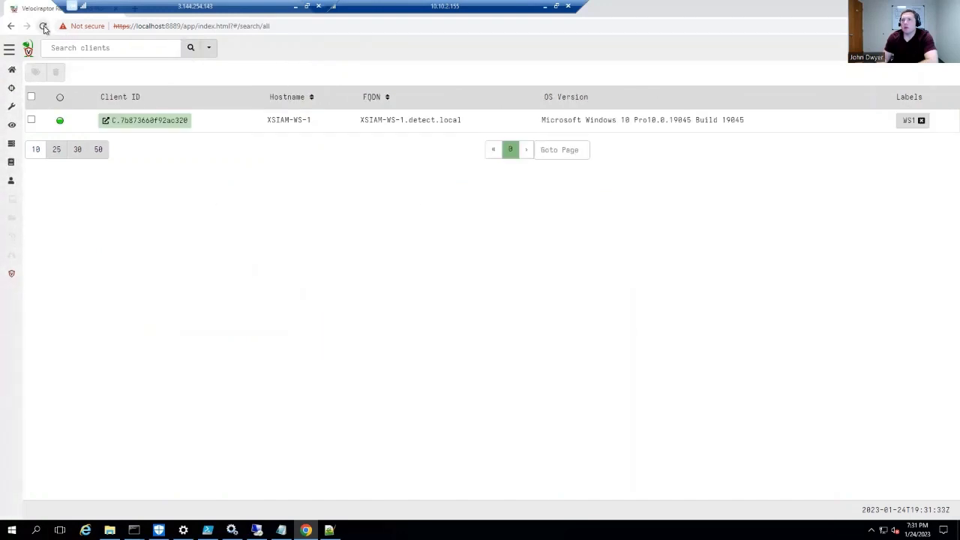
click(43, 27)
Reopen the Lateral Movement Remote Service hunt, check its client status, and recalculate the notebook to examine the executed commands and their output
click(12, 108)
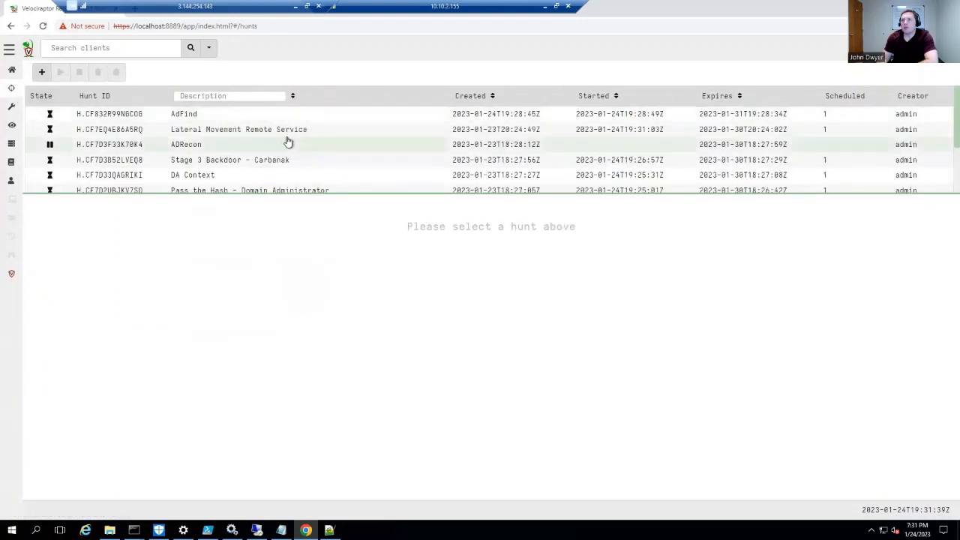
click(283, 132)
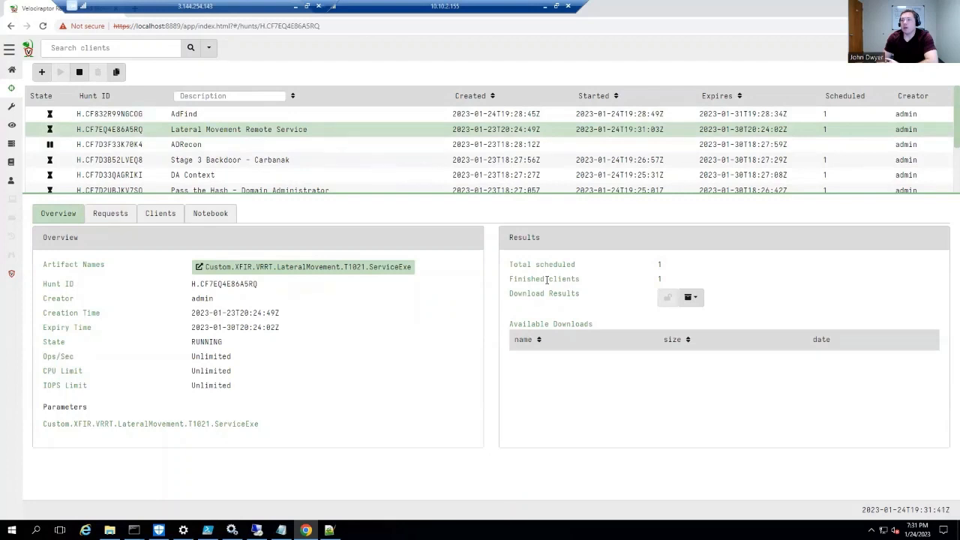
click(161, 215)
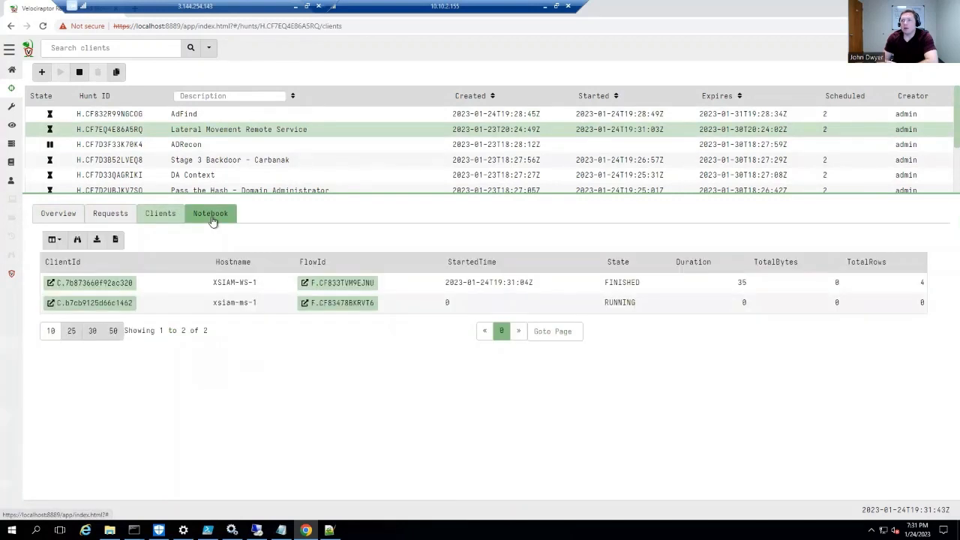
click(212, 220)
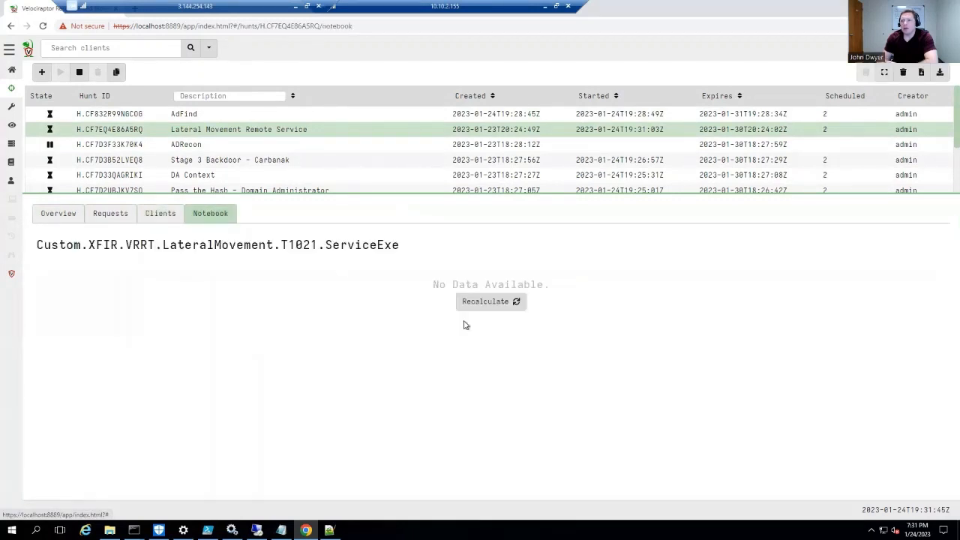
click(489, 305)
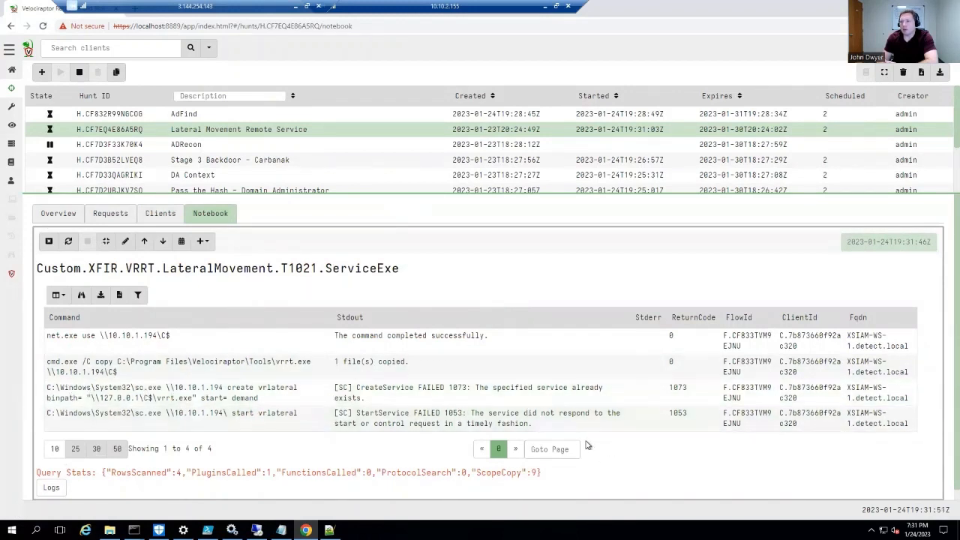
drag(411, 362, 115, 351)
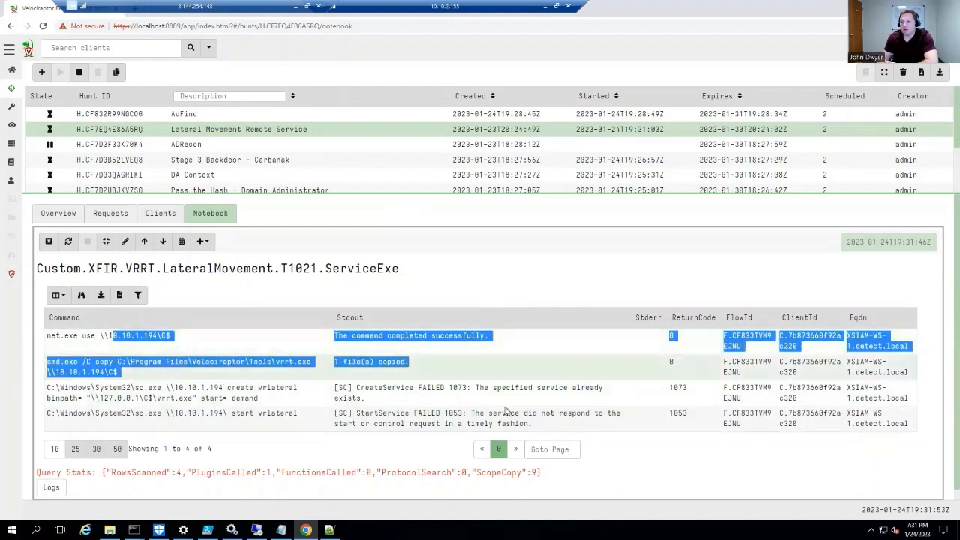
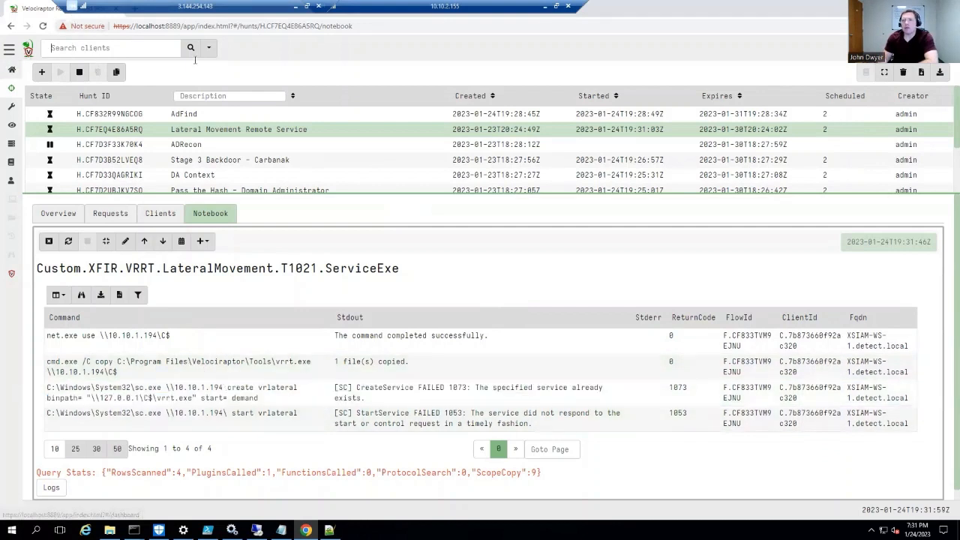
List all clients again and select the xsiam-ms-1 Windows Server 2016 machine
click(190, 47)
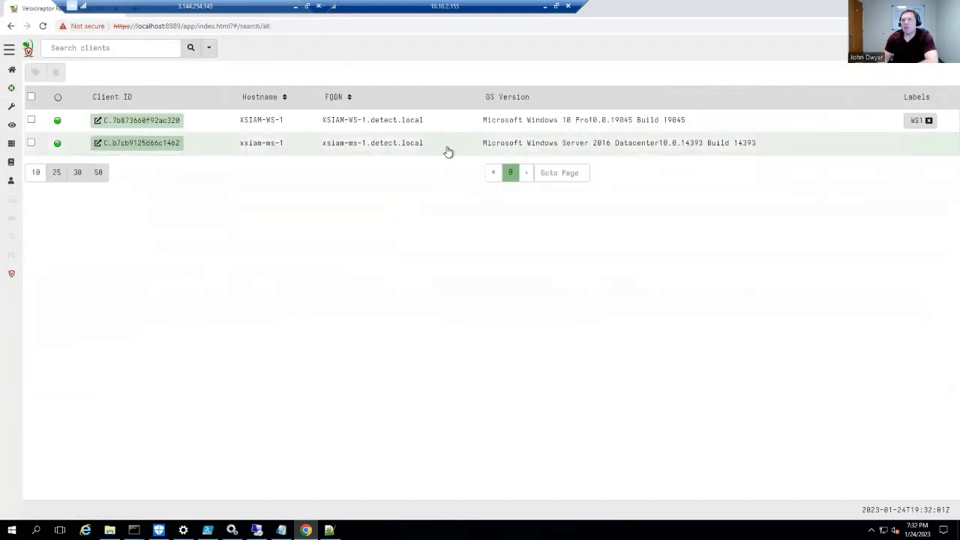
drag(448, 150, 327, 147)
click(347, 180)
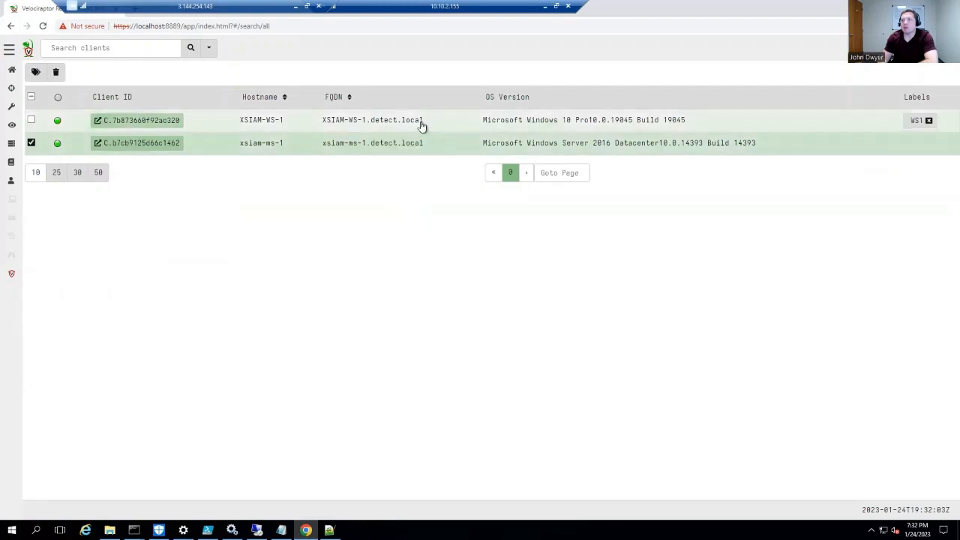
drag(423, 126, 318, 145)
click(426, 154)
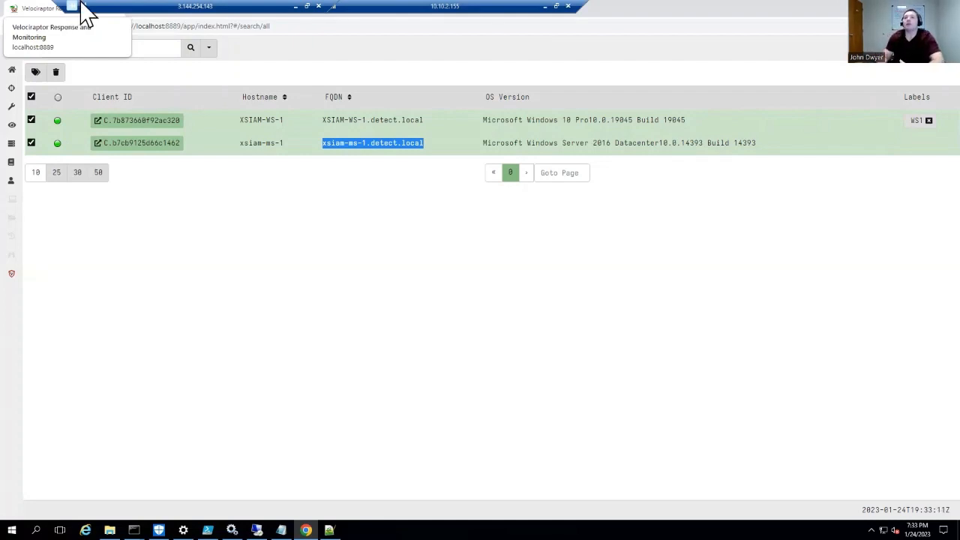
Browse the artifact list and search it for the DCSync artifacts
click(10, 90)
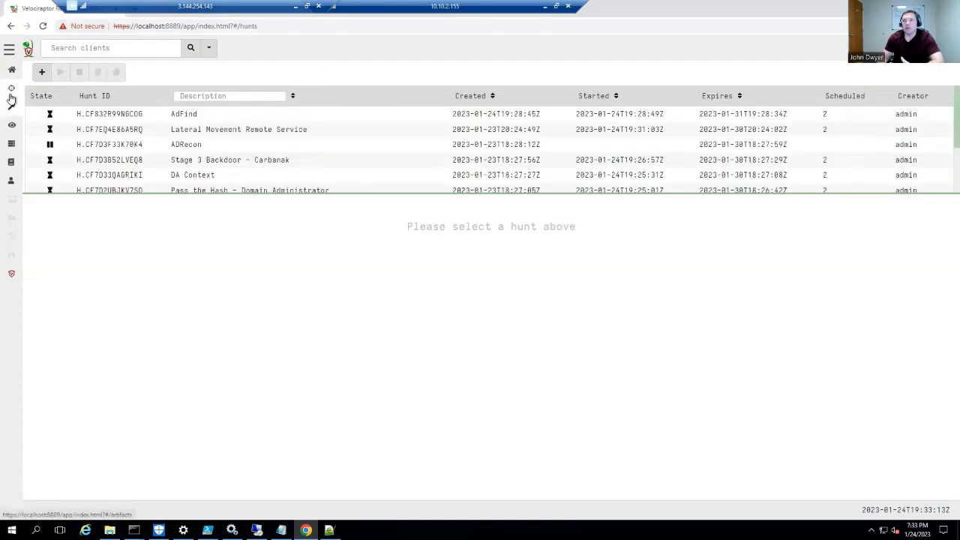
click(10, 108)
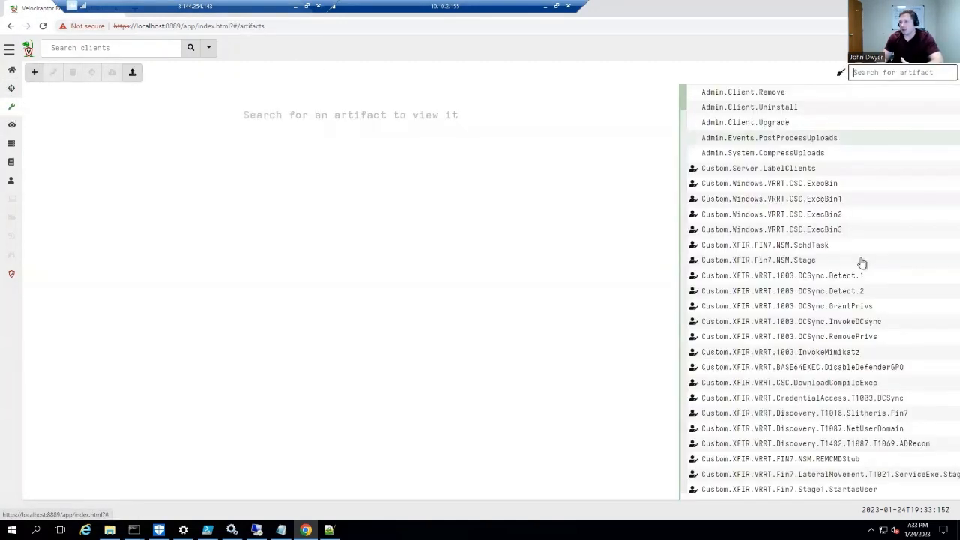
scroll(862, 262, down, 9)
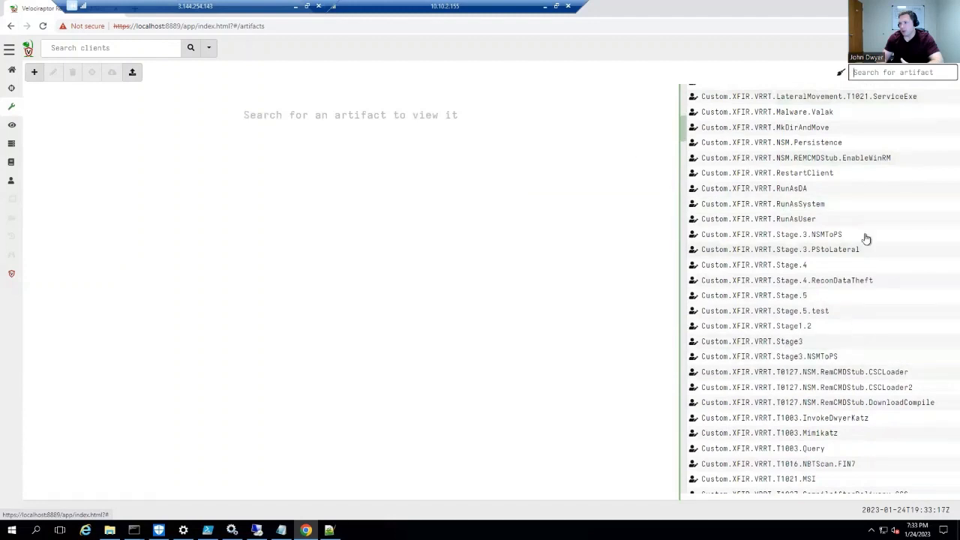
scroll(868, 323, up, 2)
scroll(805, 322, up, 1)
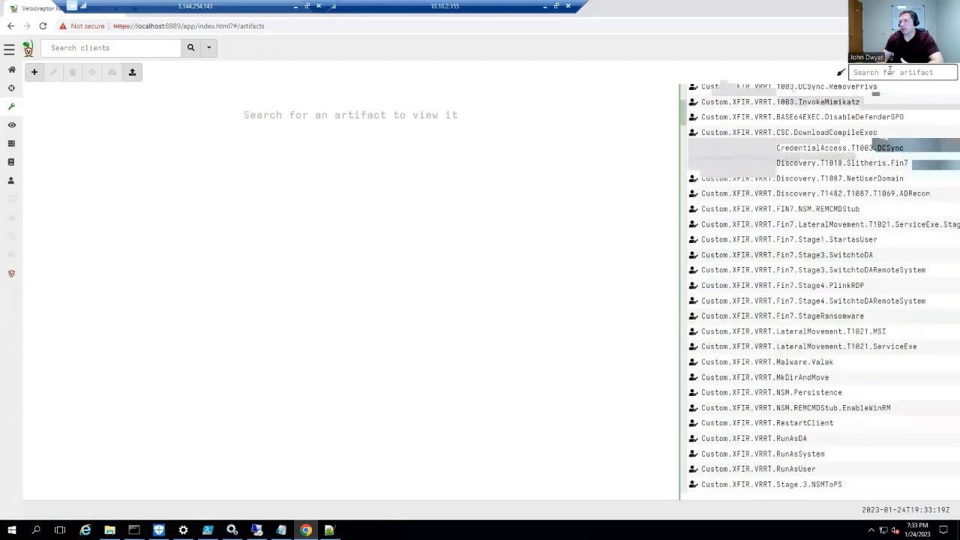
click(891, 69)
text(dcy)
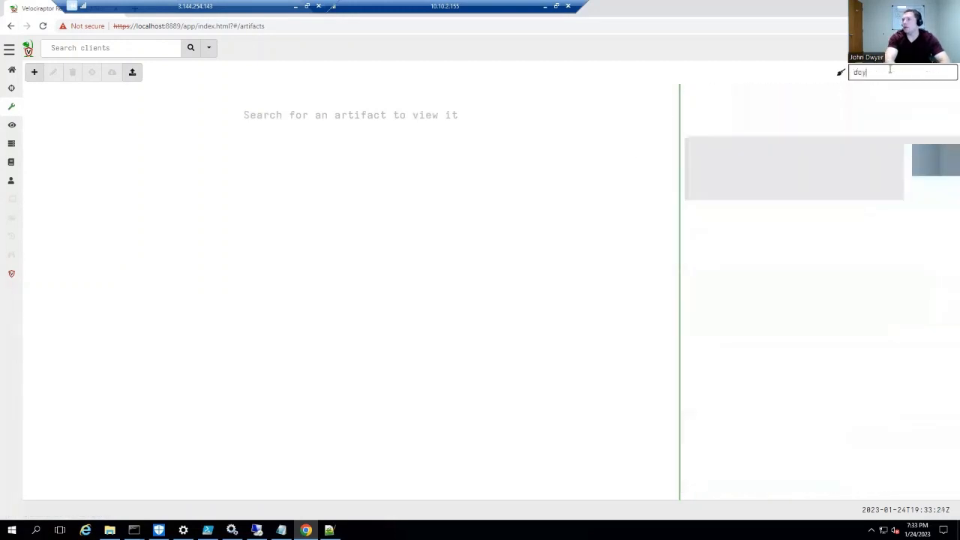
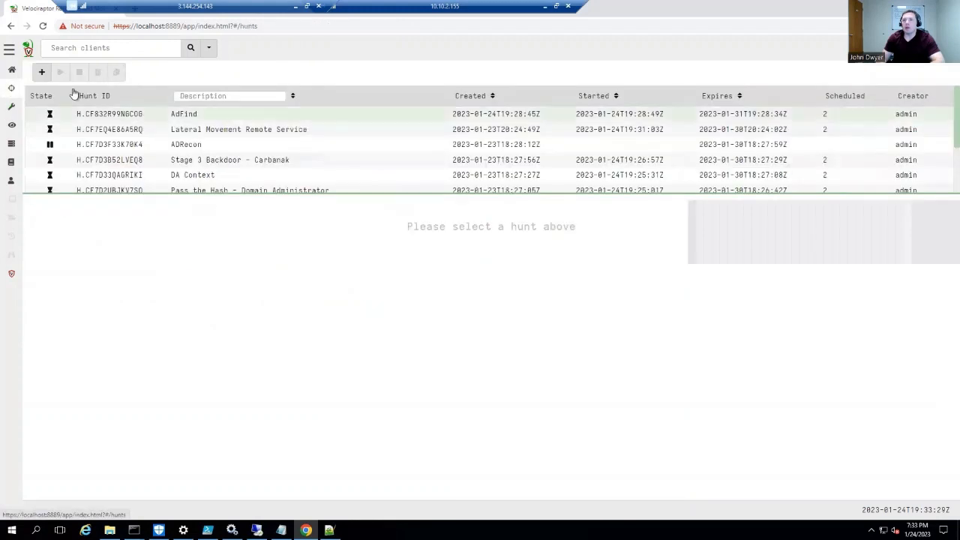
Start a new hunt described as Dcsync and include only clients matching the label WS1
click(42, 71)
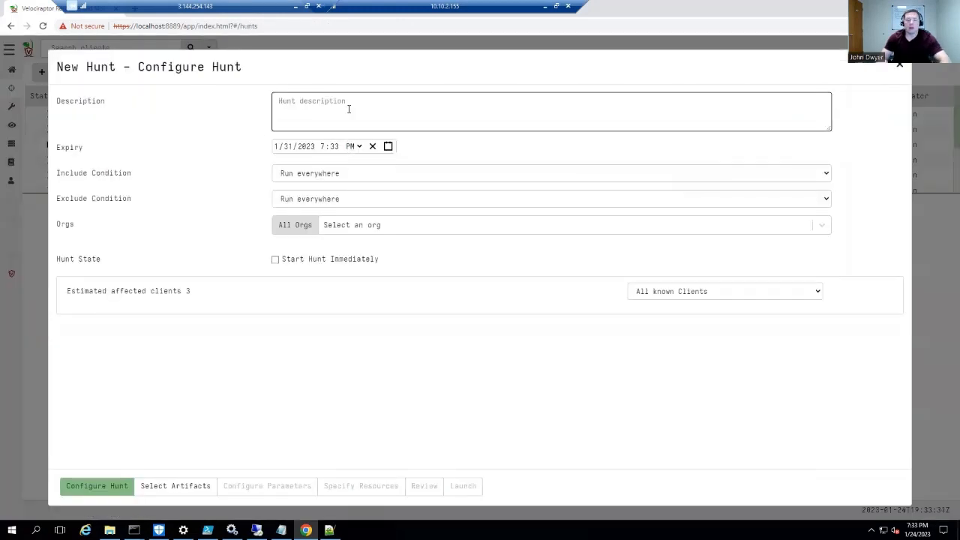
text(Dcsync)
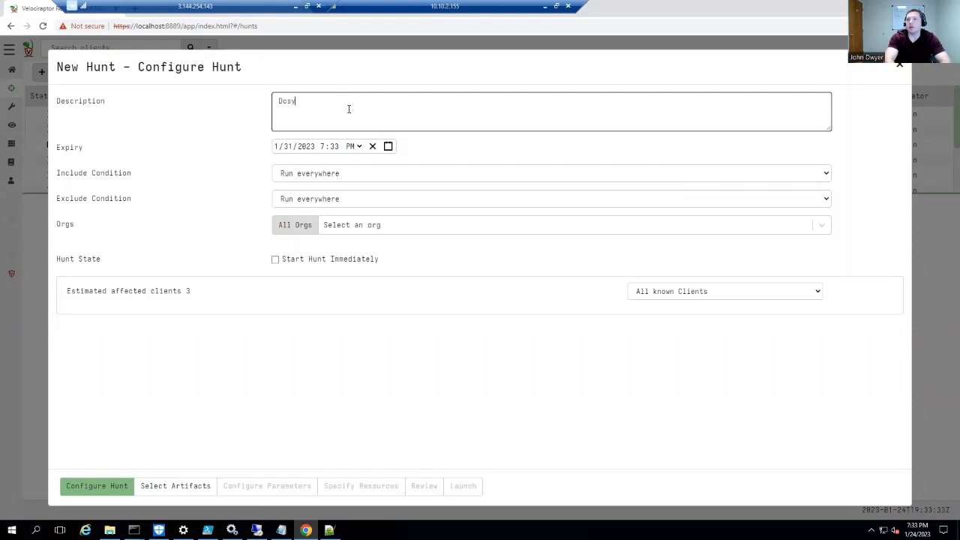
click(326, 178)
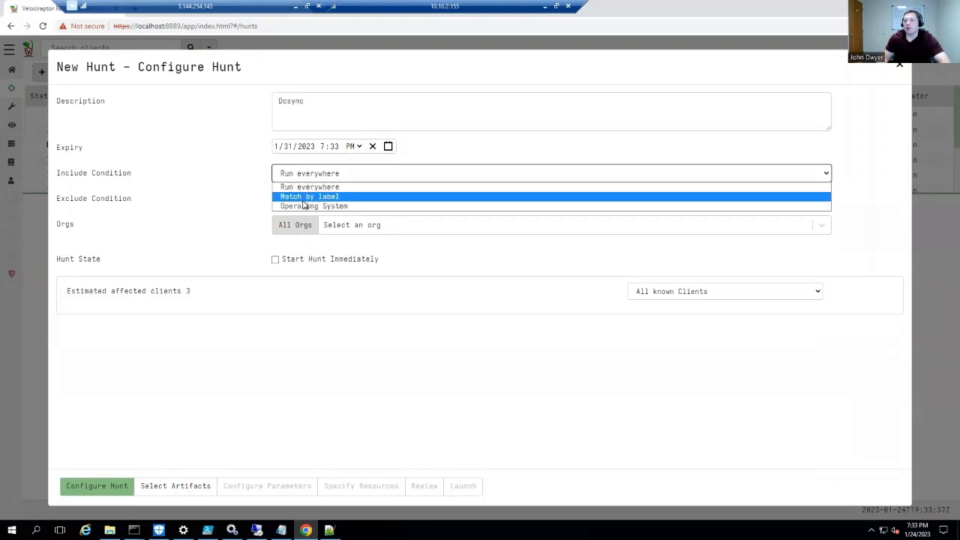
click(302, 197)
click(312, 201)
click(296, 224)
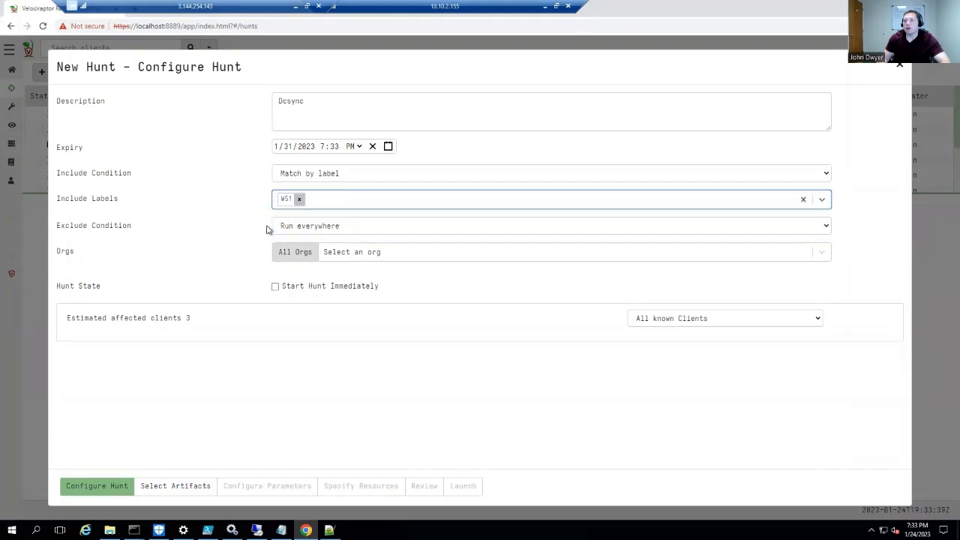
Filter the hunt's artifacts by dcs, add Custom.XFIR.VRRT.1003.DCSync.InvokeDCsync, and create the hunt
click(187, 491)
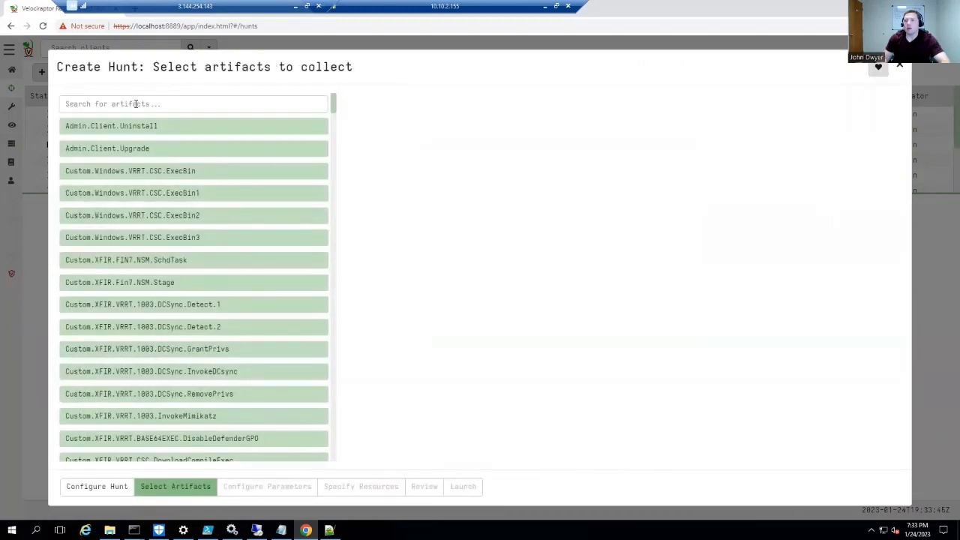
click(136, 103)
text(dcs)
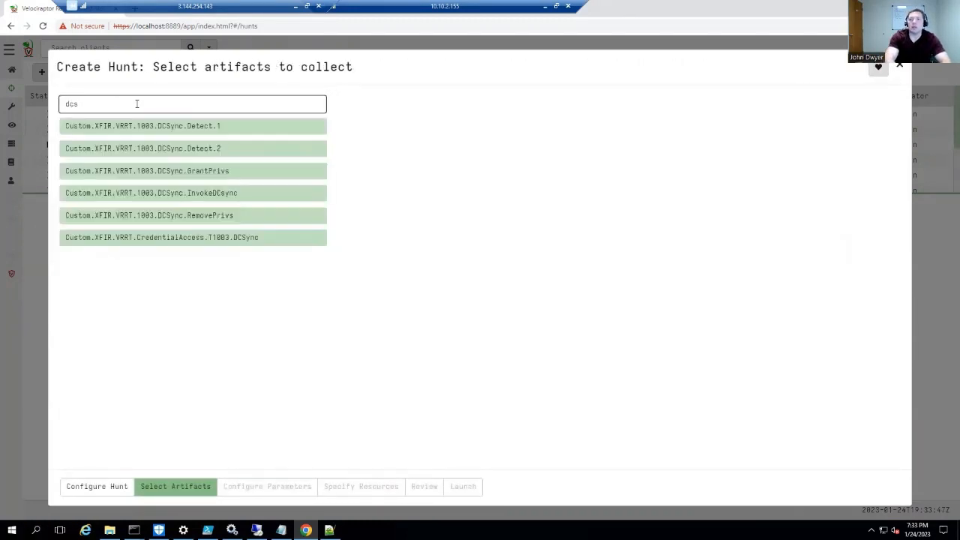
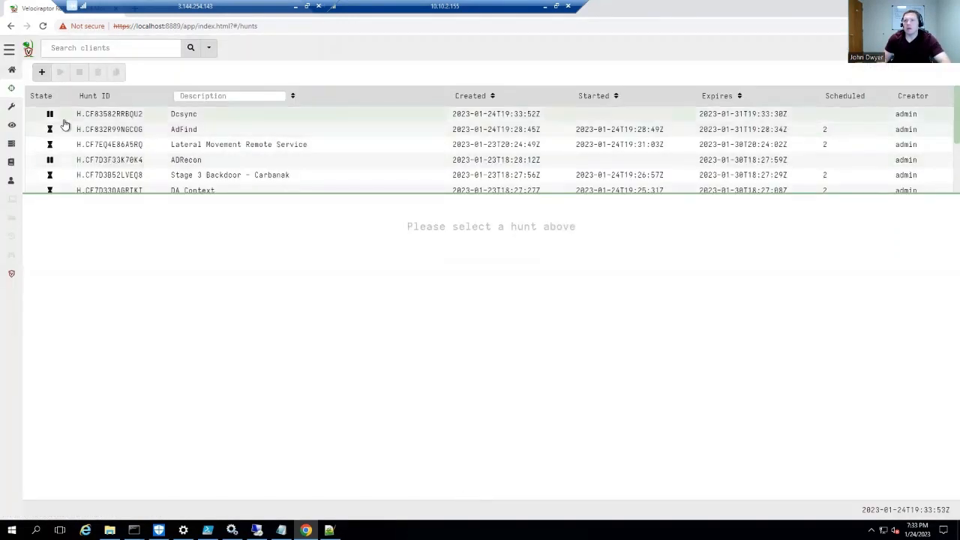
Stop the AdFind hunt and the Lateral Movement Remote Service hunt
click(64, 129)
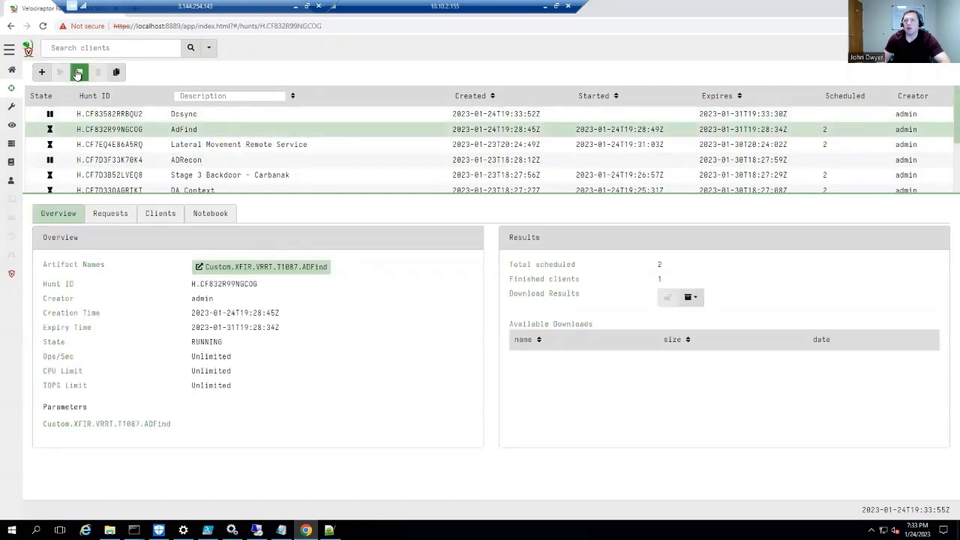
click(79, 72)
click(63, 147)
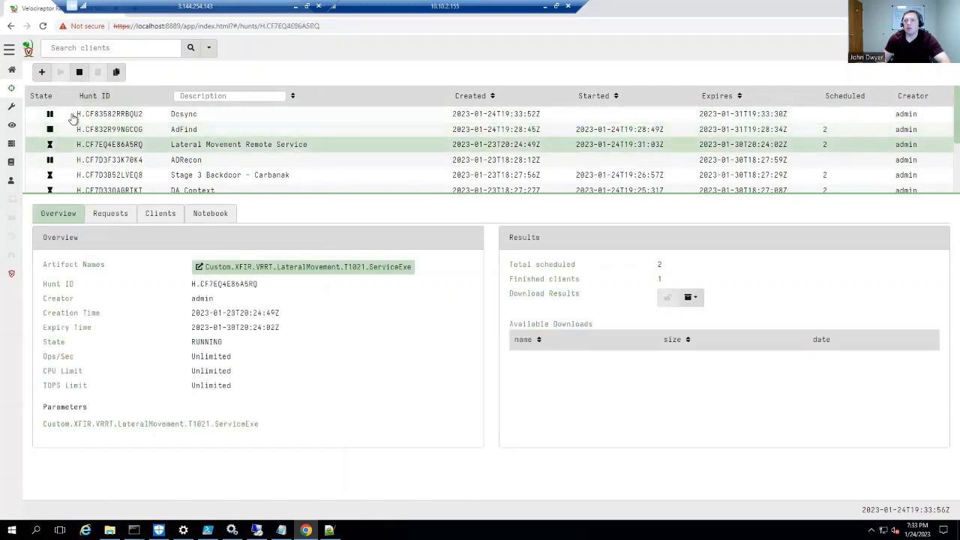
click(78, 71)
Run the paused Dcsync hunt and reload the page to check its client progress
click(143, 121)
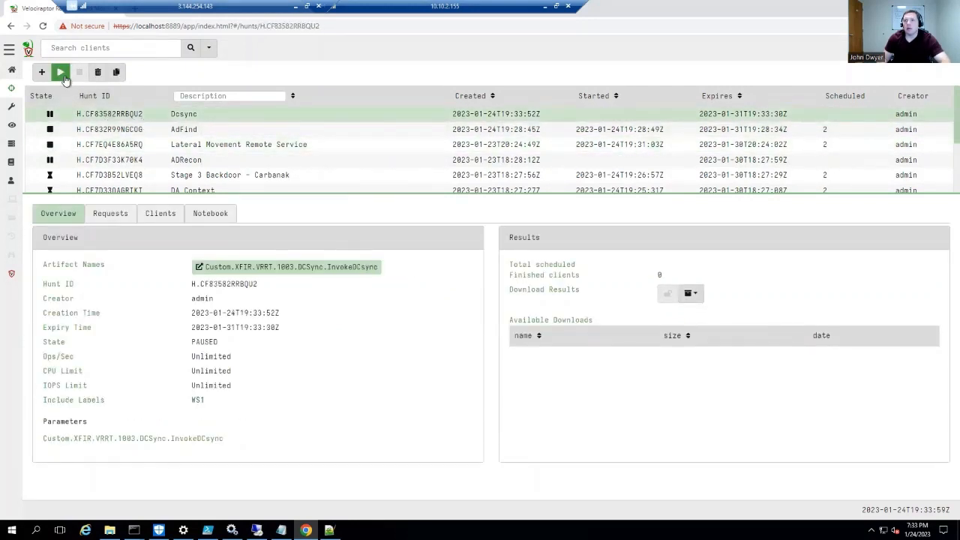
click(60, 71)
click(582, 136)
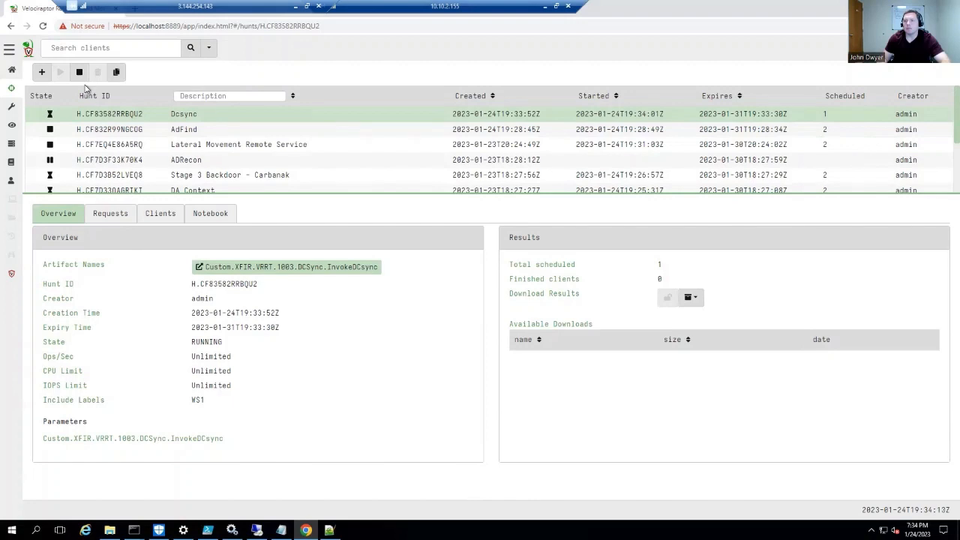
click(42, 27)
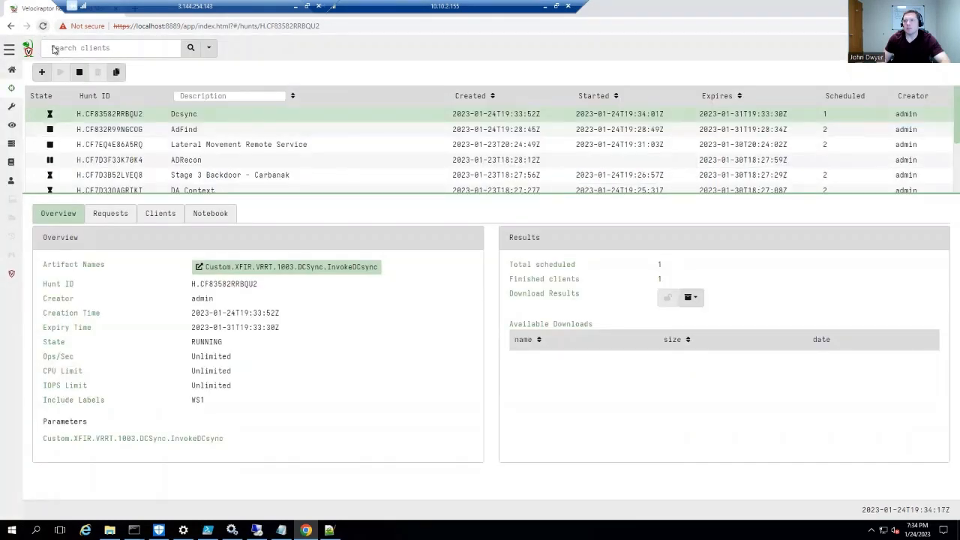
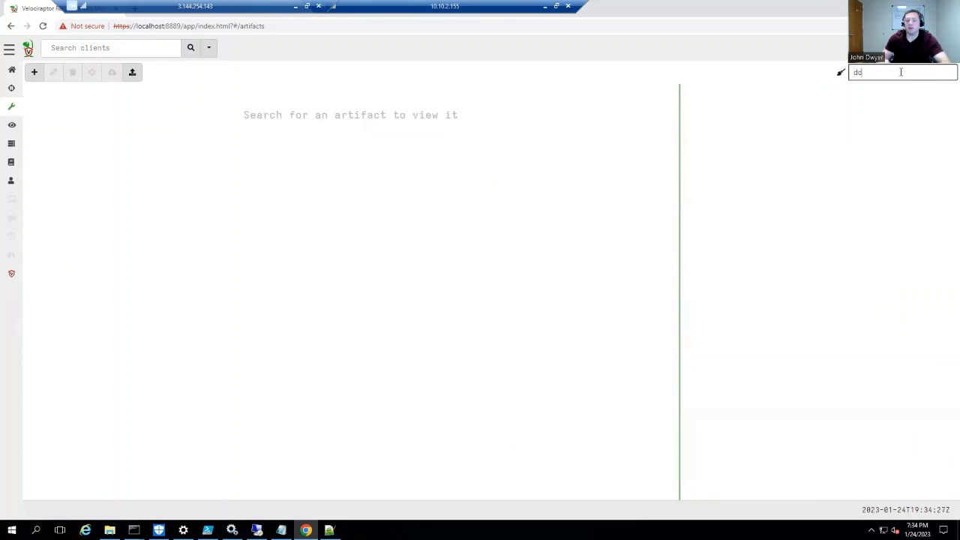
Search the artifacts for dcsy and open Custom.XFIR.VRRT.1003.DCSync.Detect.1 to examine its detection query
text(sy)
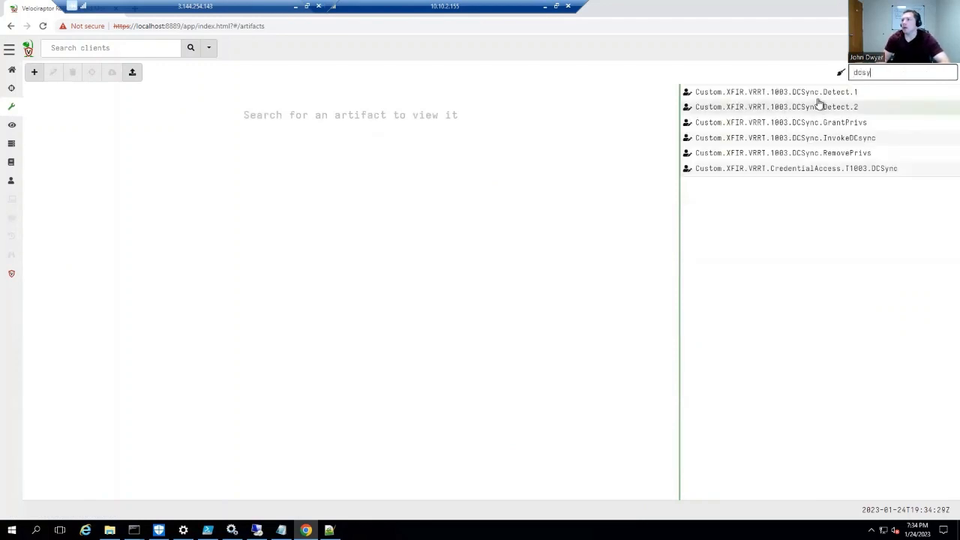
click(819, 96)
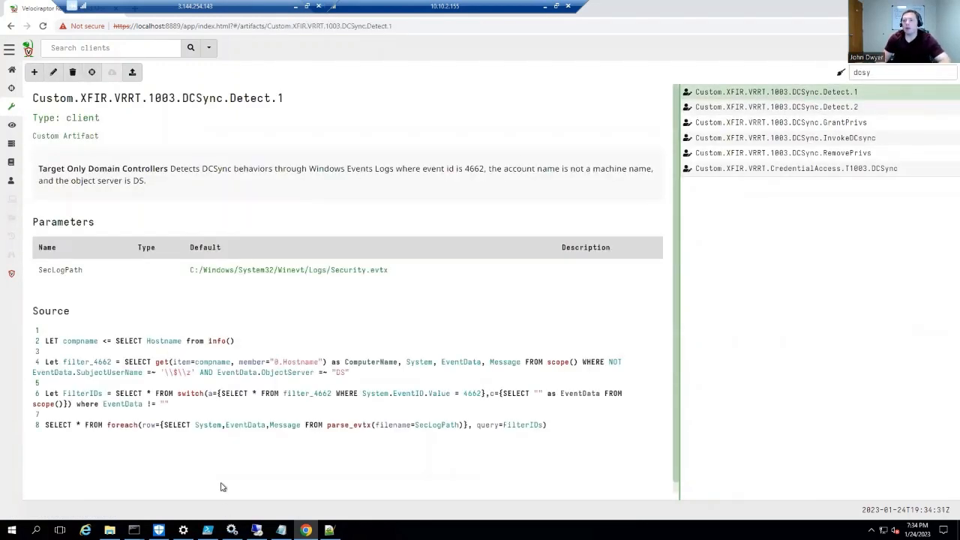